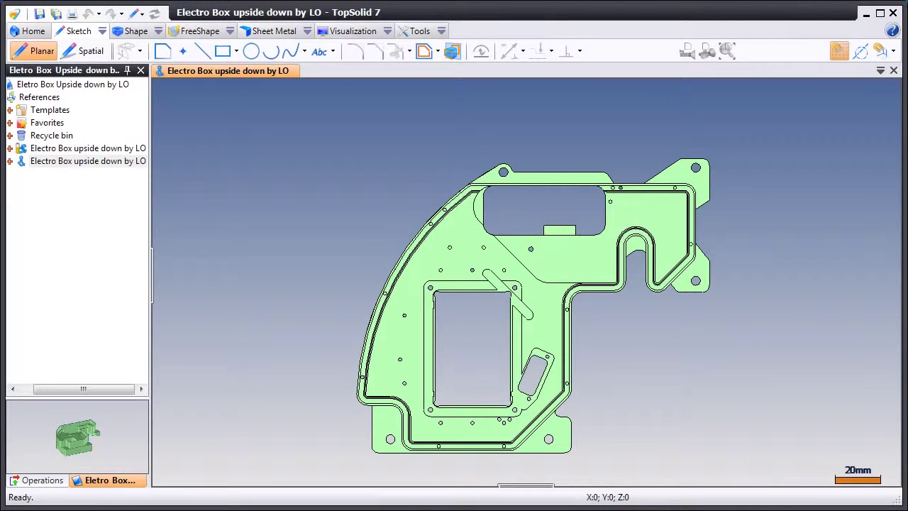
Zoom in on the slanted slot pocket with the design and machining views side by side
{"action": "scroll", "coordinate": [541, 439], "scroll_direction": "up", "scroll_amount": 5}
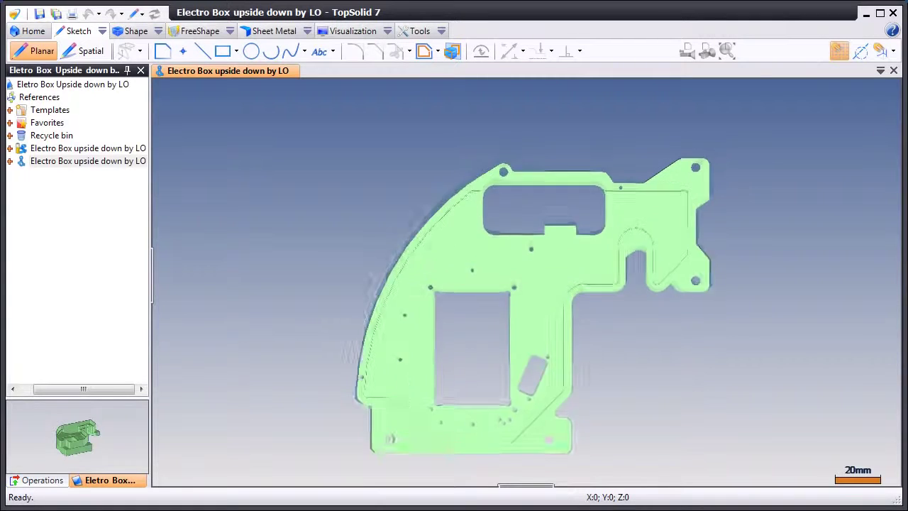
{"action": "left_click_drag", "start_coordinate": [585, 152], "coordinate": [631, 136]}
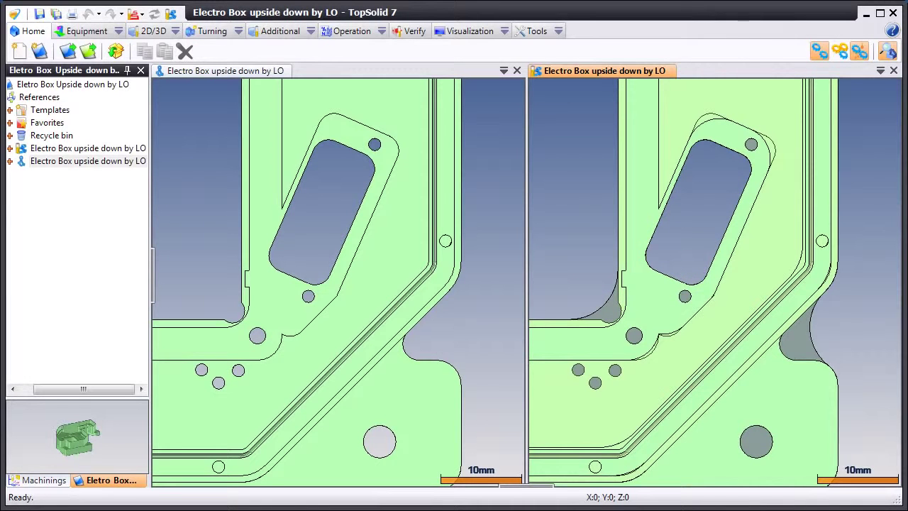
Convert Shape 1 into a FreeShape and constrain it automatically
{"action": "left_click", "coordinate": [456, 331]}
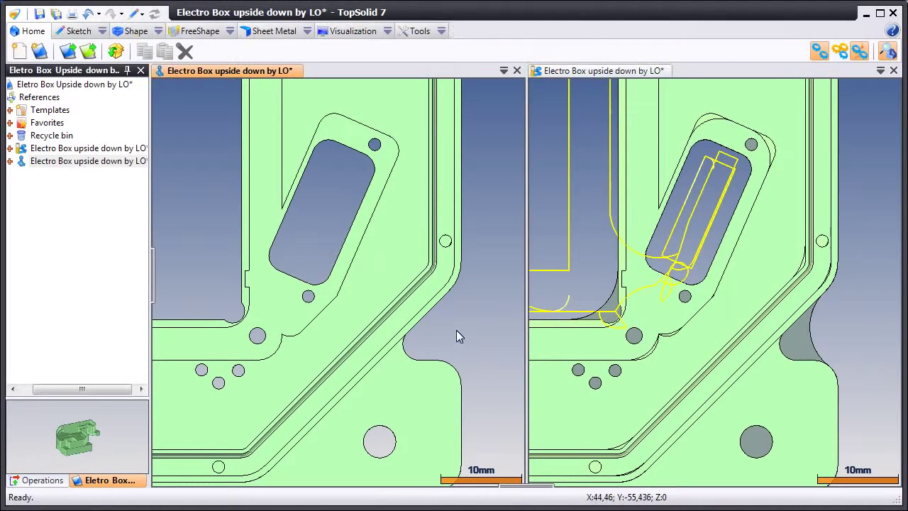
{"action": "left_click", "coordinate": [190, 31]}
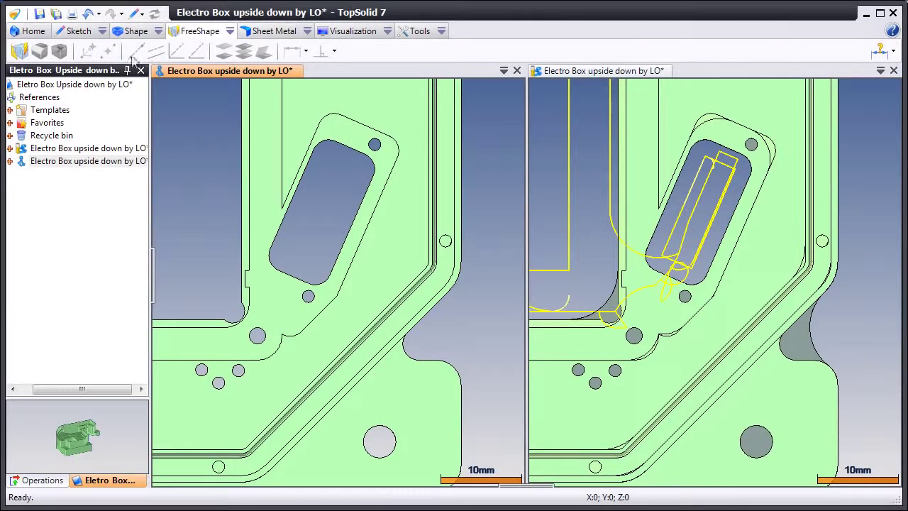
{"action": "left_click", "coordinate": [19, 53]}
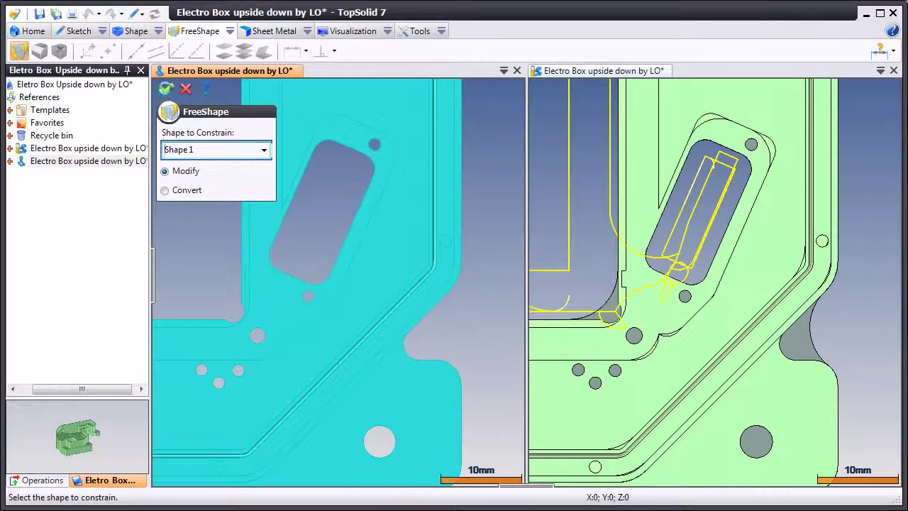
{"action": "left_click", "coordinate": [166, 88]}
{"action": "left_click", "coordinate": [306, 51]}
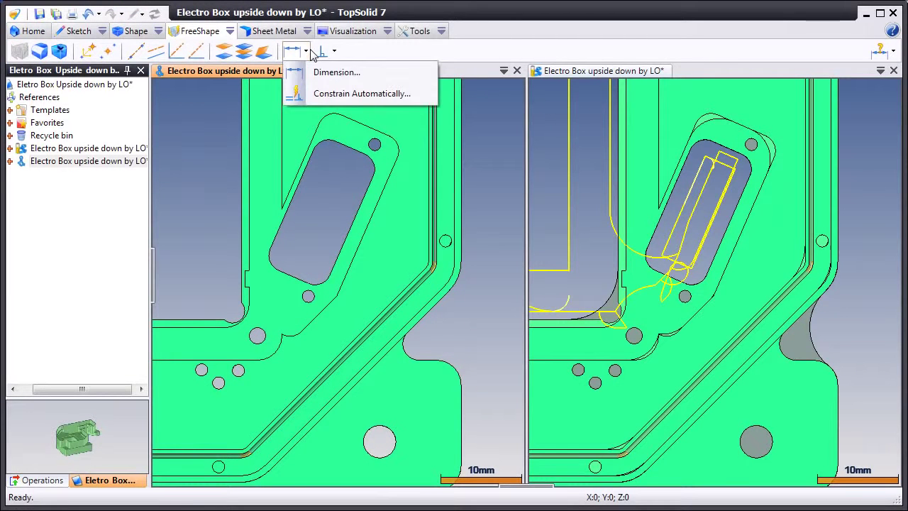
{"action": "left_click", "coordinate": [310, 93]}
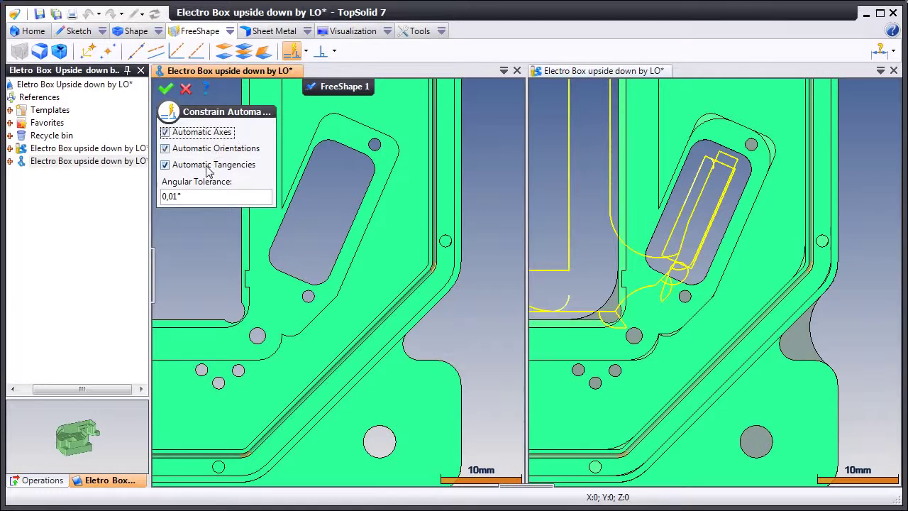
{"action": "left_click", "coordinate": [165, 91]}
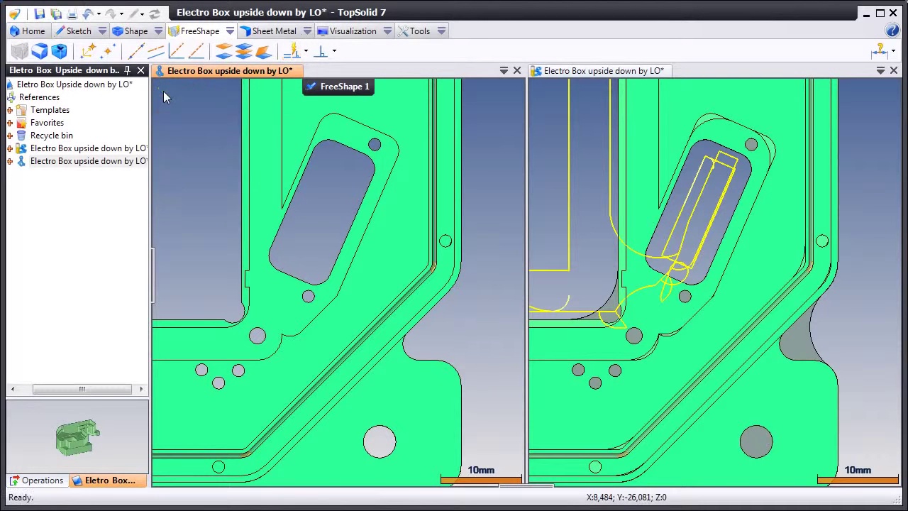
Unfix both long side faces of the slanted slot
{"action": "middle_click_drag", "start_coordinate": [351, 199], "coordinate": [333, 180]}
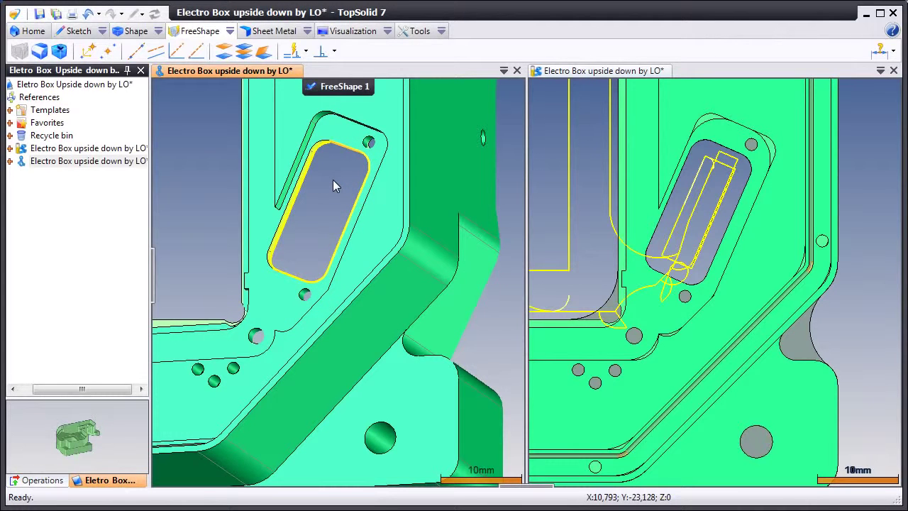
{"action": "right_click", "coordinate": [299, 167]}
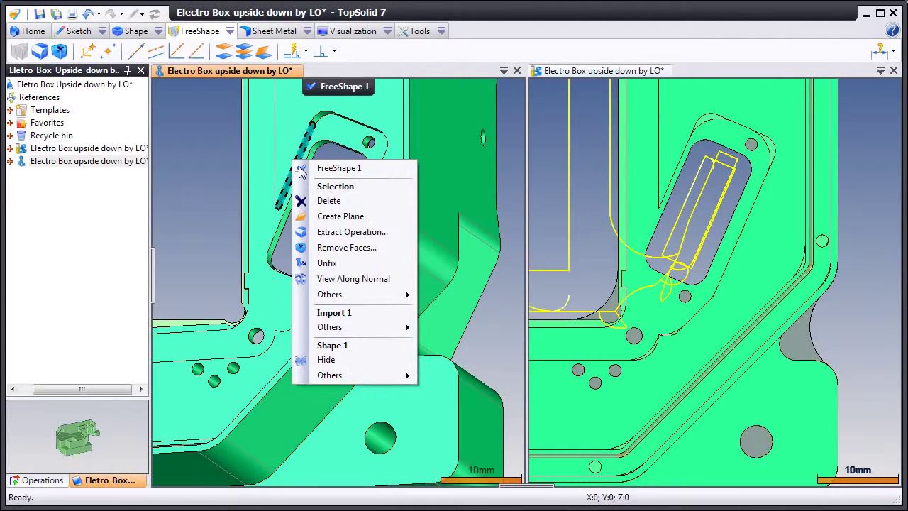
{"action": "left_click", "coordinate": [307, 270]}
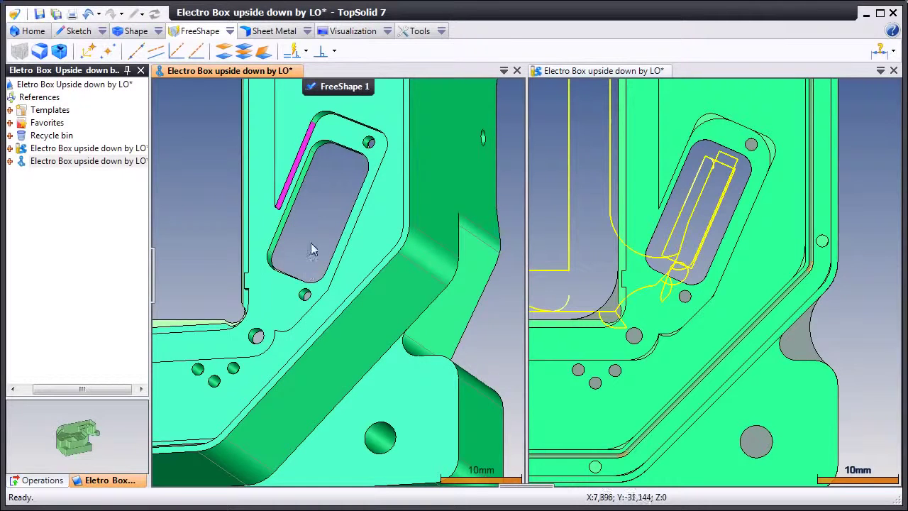
{"action": "middle_click_drag", "start_coordinate": [312, 250], "coordinate": [352, 237]}
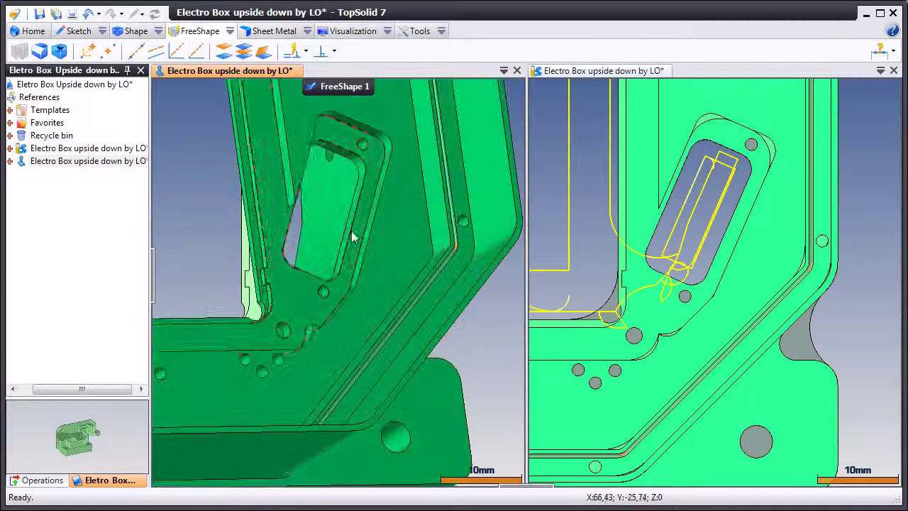
{"action": "right_click", "coordinate": [376, 198]}
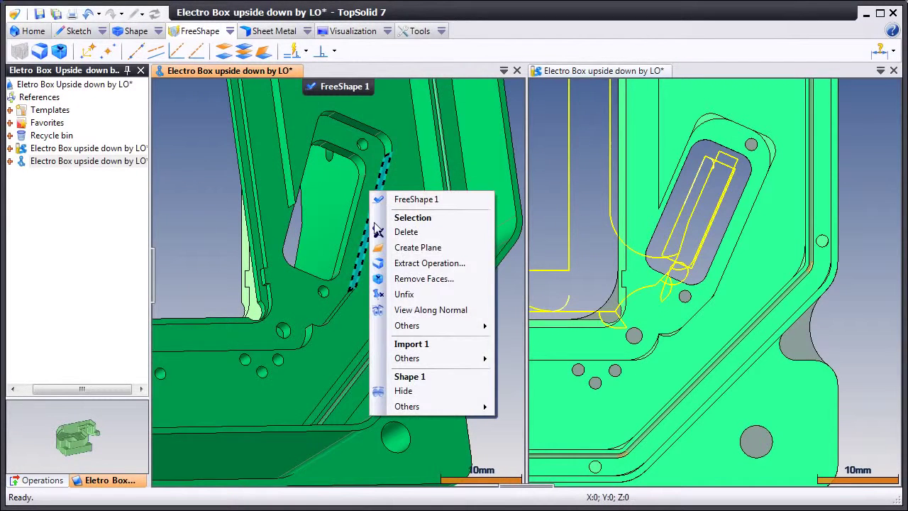
{"action": "left_click", "coordinate": [390, 297]}
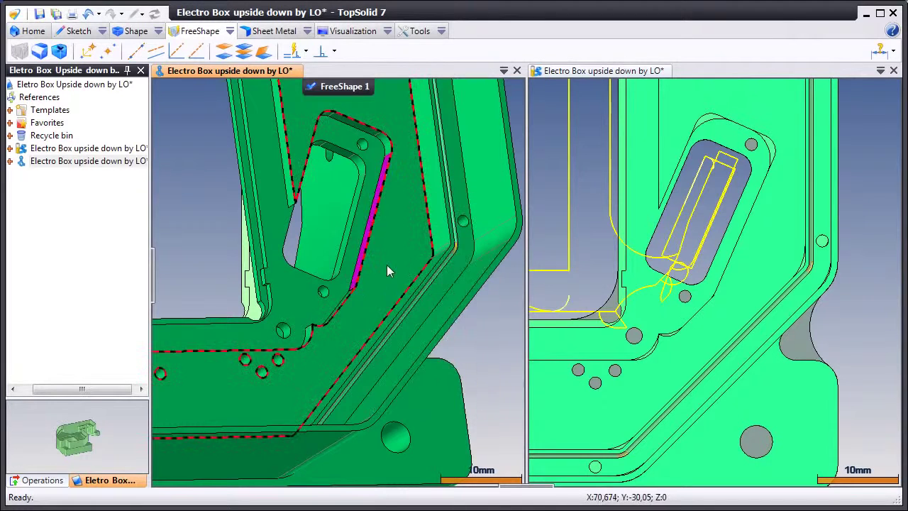
Add a 10.463 dimension between the two slot faces
{"action": "left_click", "coordinate": [305, 51]}
{"action": "left_click", "coordinate": [334, 73]}
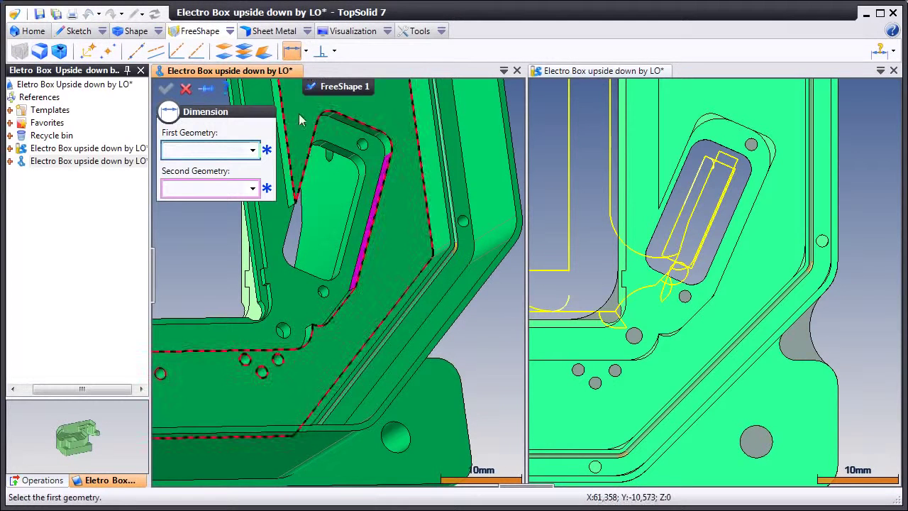
{"action": "left_click", "coordinate": [357, 201]}
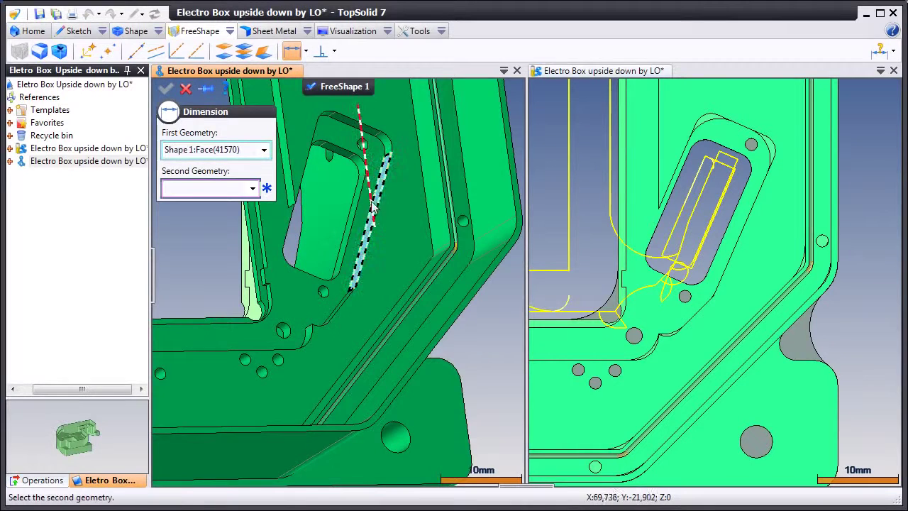
{"action": "middle_click_drag", "start_coordinate": [357, 201], "coordinate": [317, 170]}
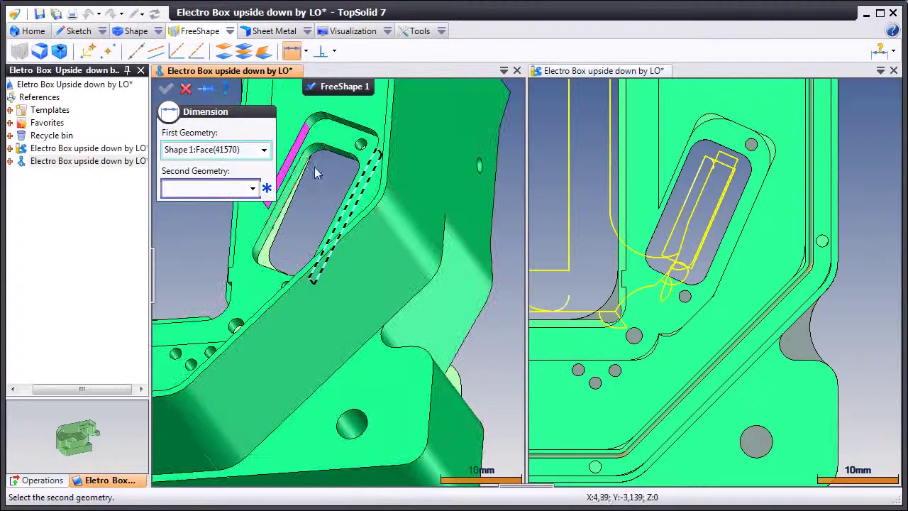
{"action": "left_click", "coordinate": [295, 165]}
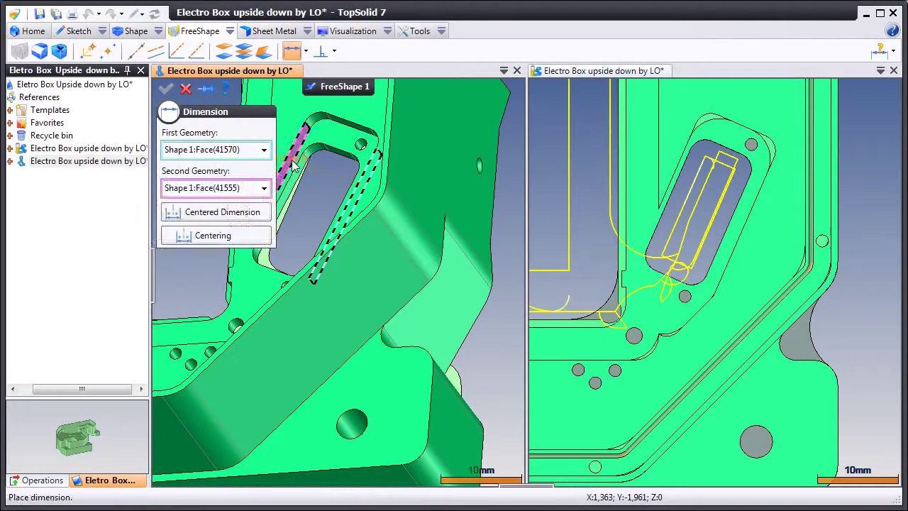
{"action": "left_click", "coordinate": [429, 131]}
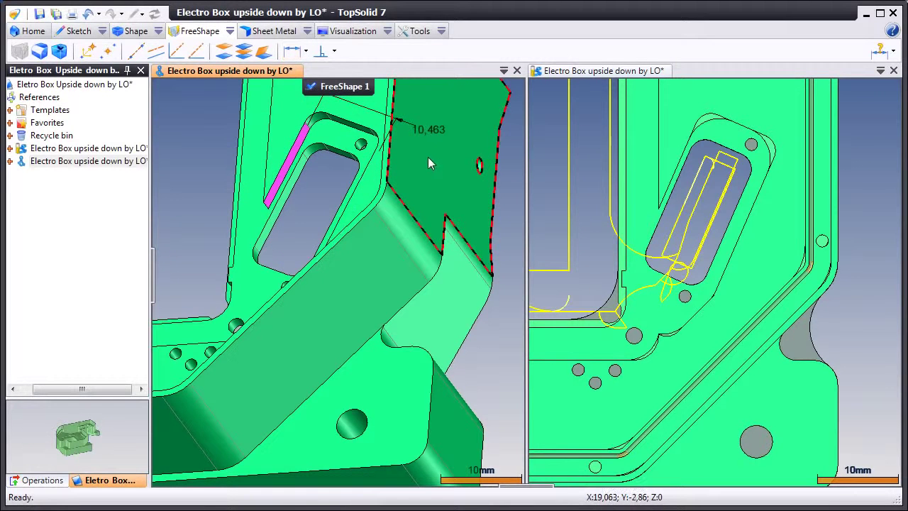
Raise the slot dimension step by step through 12, 14 and 16 to 18
{"action": "double_click", "coordinate": [428, 129]}
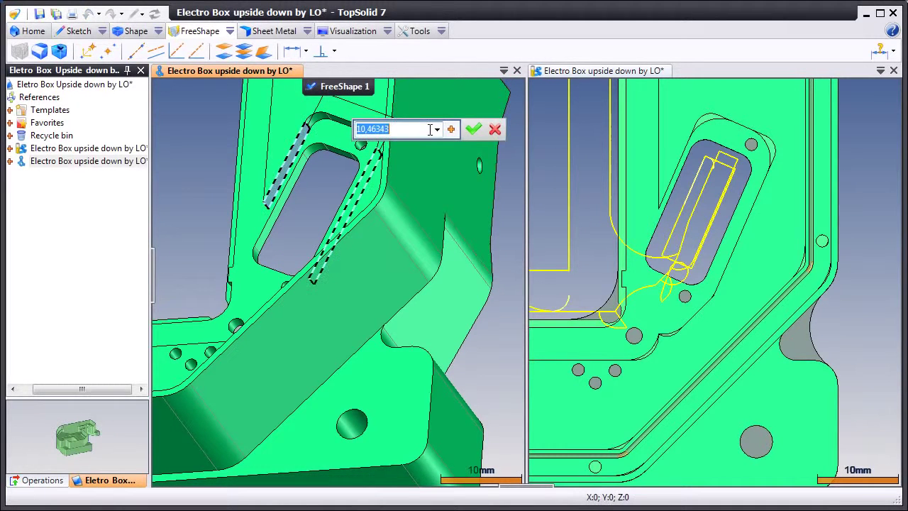
{"action": "type", "text": "12"}
{"action": "left_click", "coordinate": [474, 128]}
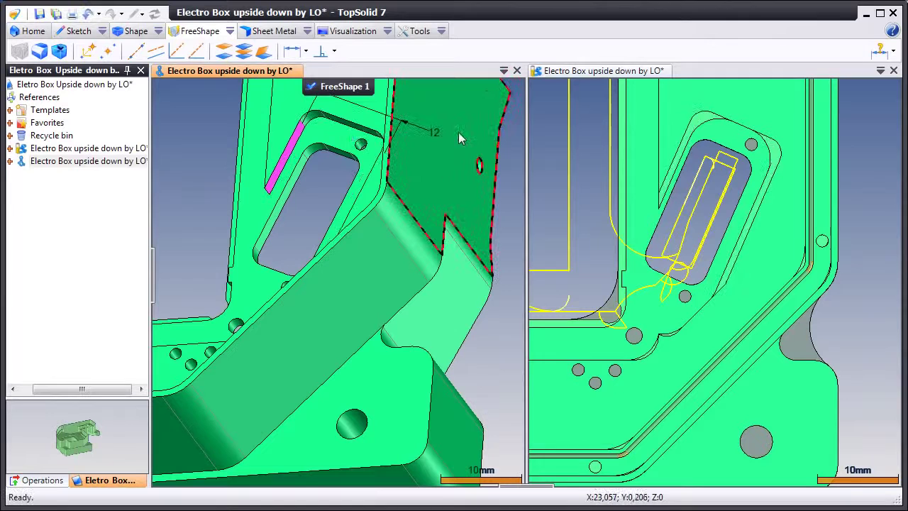
{"action": "double_click", "coordinate": [431, 131]}
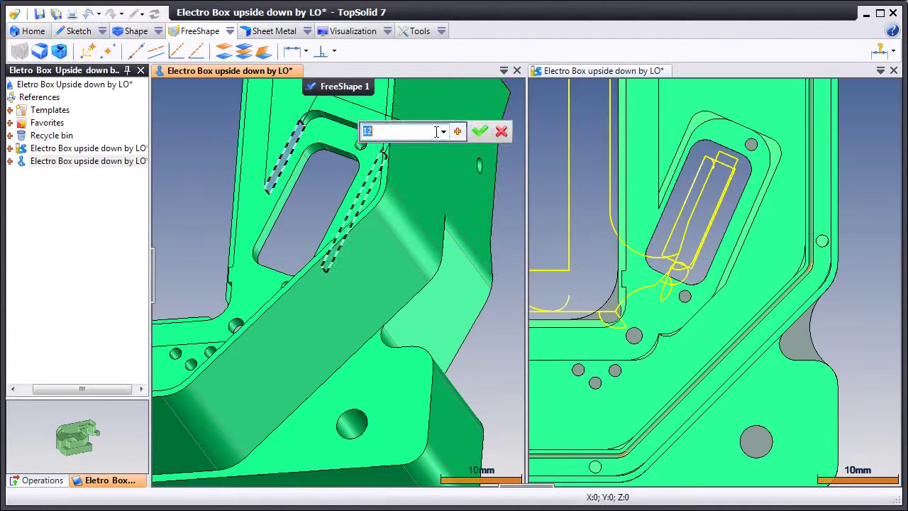
{"action": "double_click", "coordinate": [378, 129]}
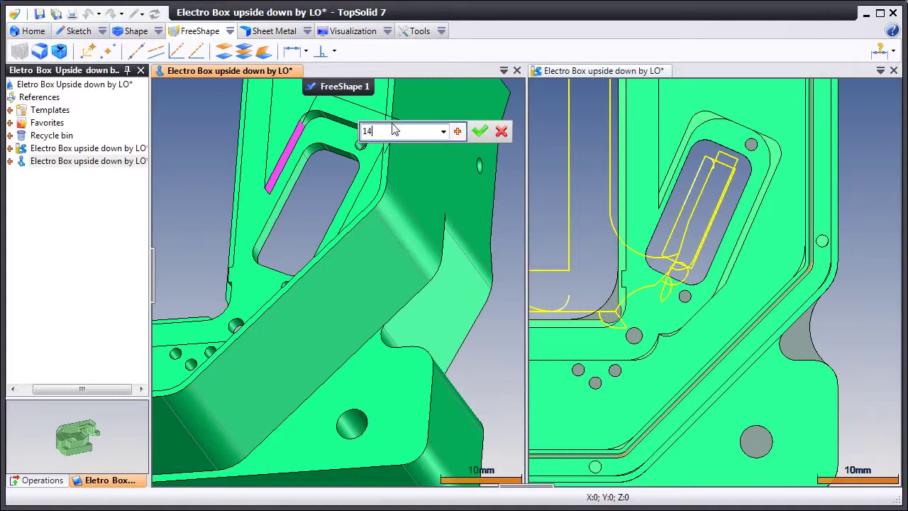
{"action": "type", "text": "14"}
{"action": "left_click", "coordinate": [480, 131]}
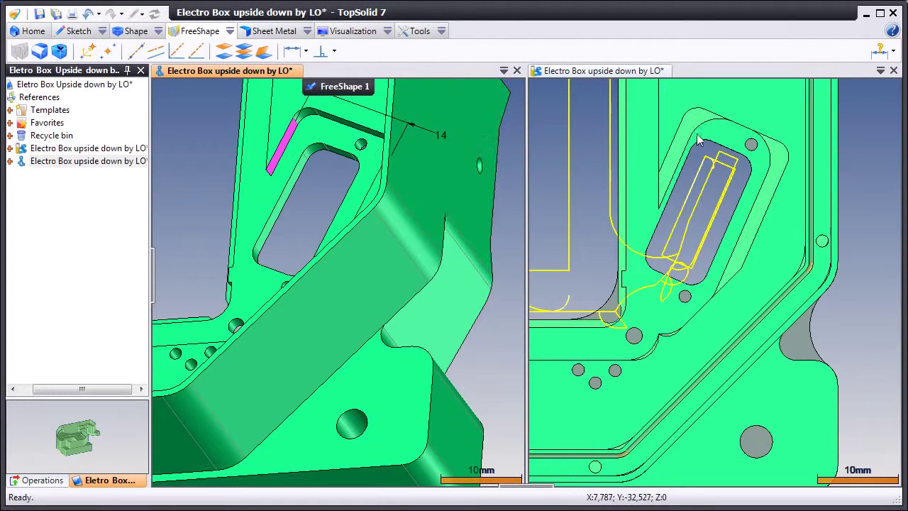
{"action": "double_click", "coordinate": [438, 135]}
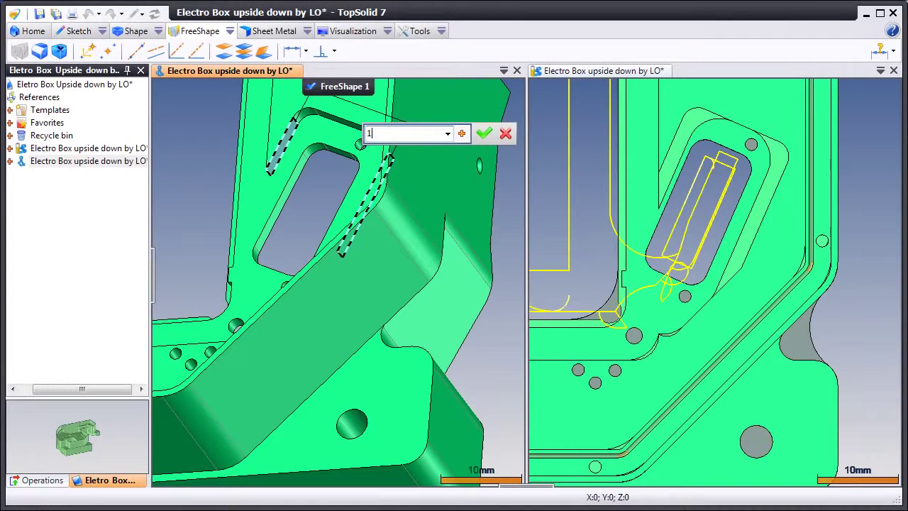
{"action": "left_click", "coordinate": [485, 133]}
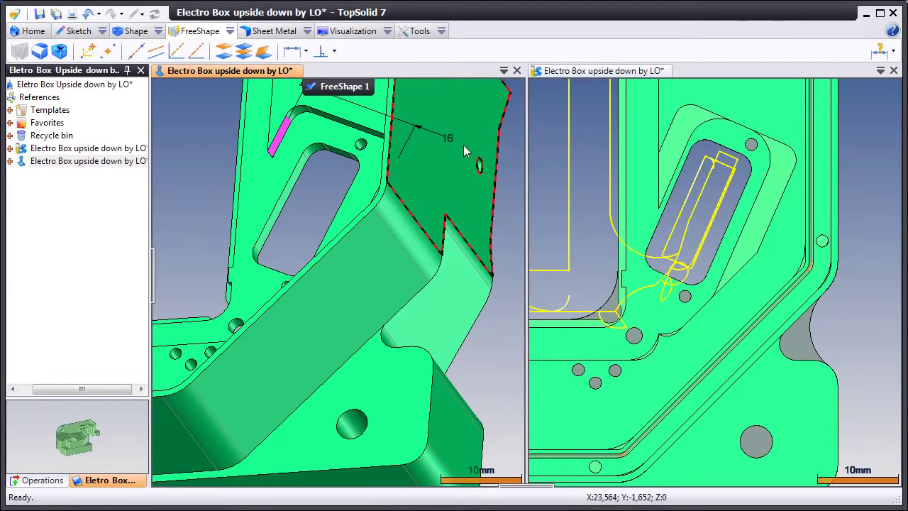
{"action": "double_click", "coordinate": [450, 140]}
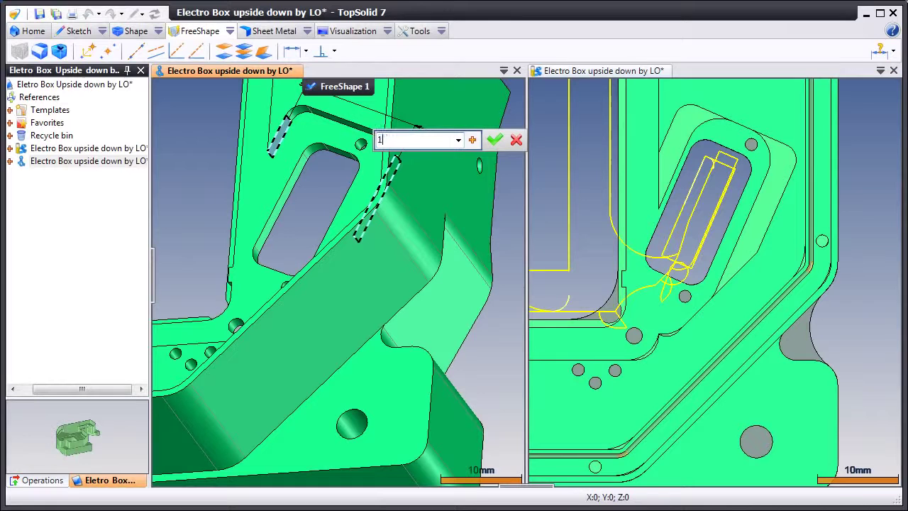
{"action": "left_click", "coordinate": [495, 140]}
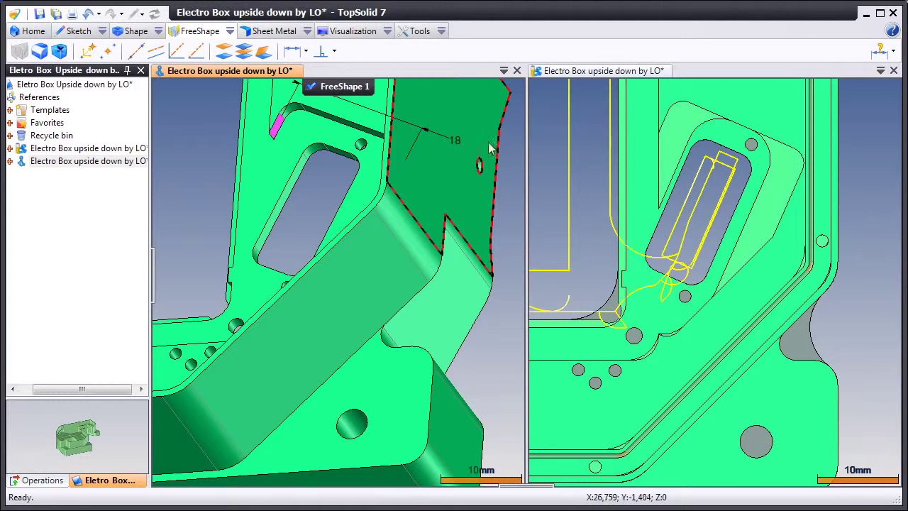
Exit FreeShape 1 and update the machining document to regenerate its toolpaths
{"action": "left_click", "coordinate": [340, 87]}
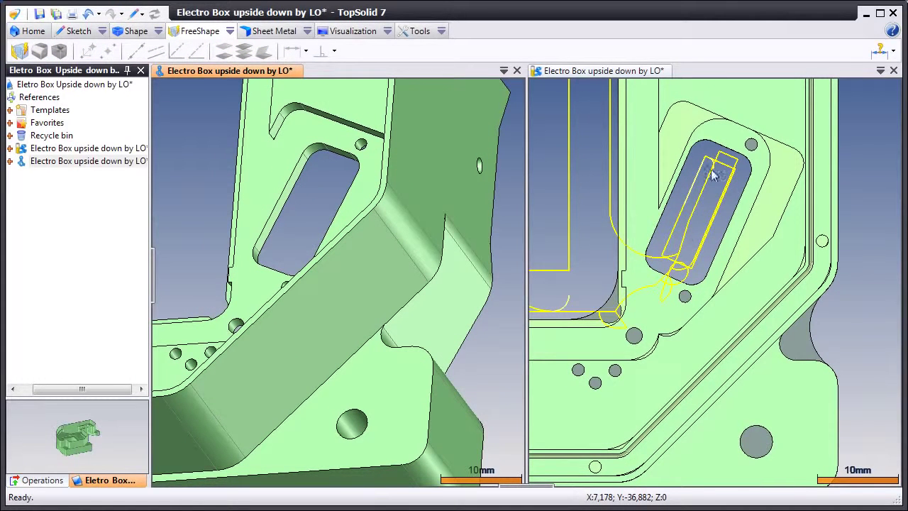
{"action": "left_click", "coordinate": [714, 233]}
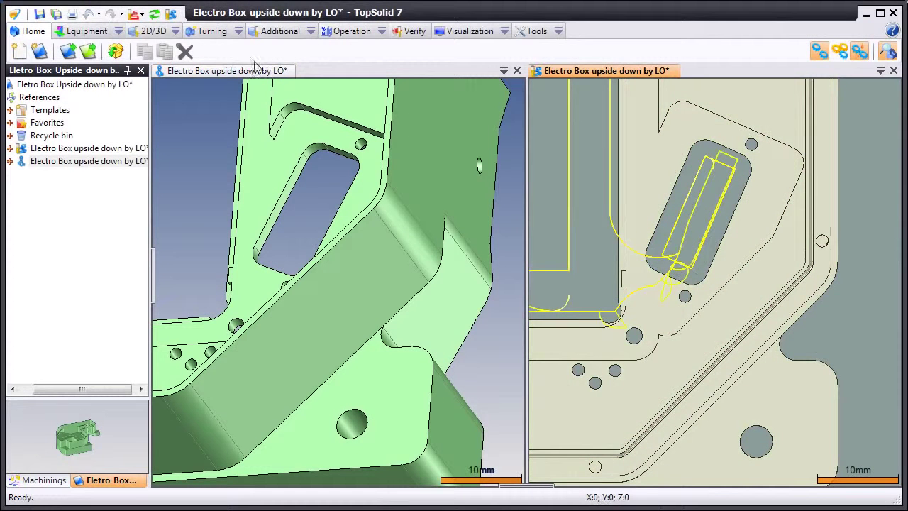
{"action": "left_click", "coordinate": [154, 14]}
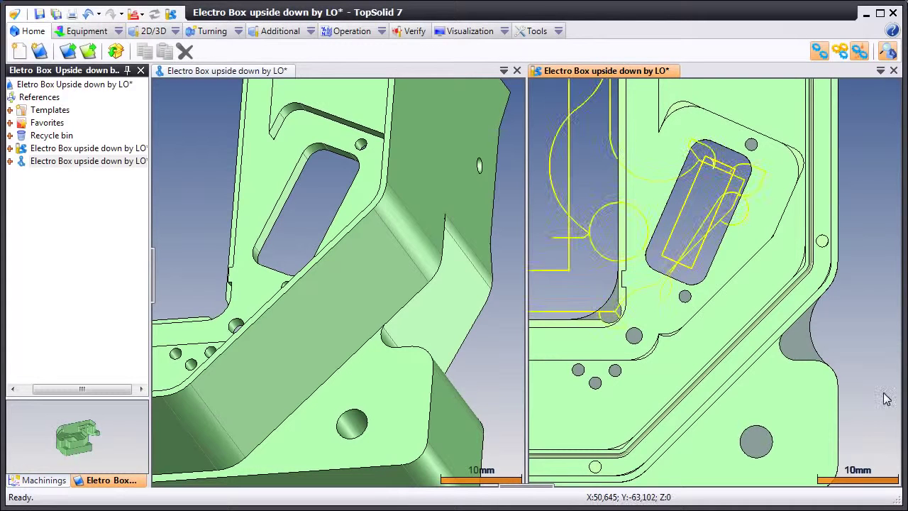
{"action": "left_click", "coordinate": [192, 133]}
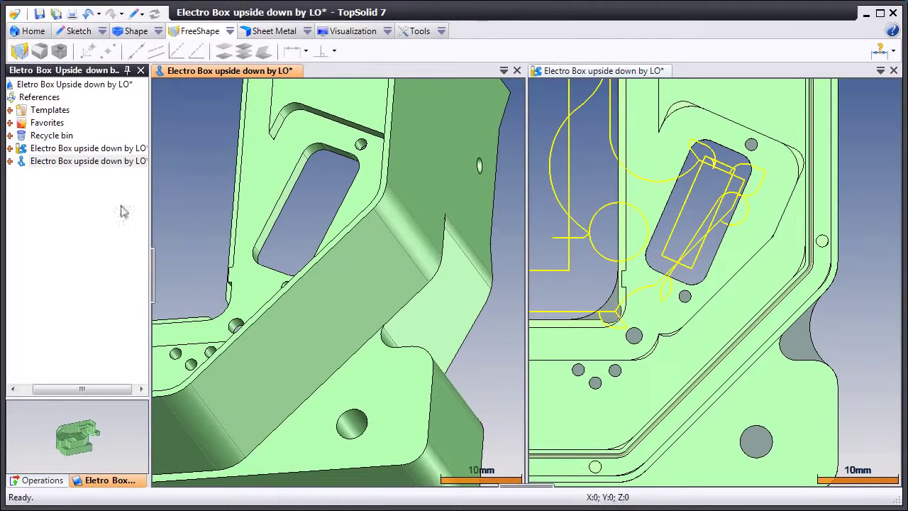
Reopen FreeShape 1 and unfix both slot side faces
{"action": "left_click", "coordinate": [35, 482]}
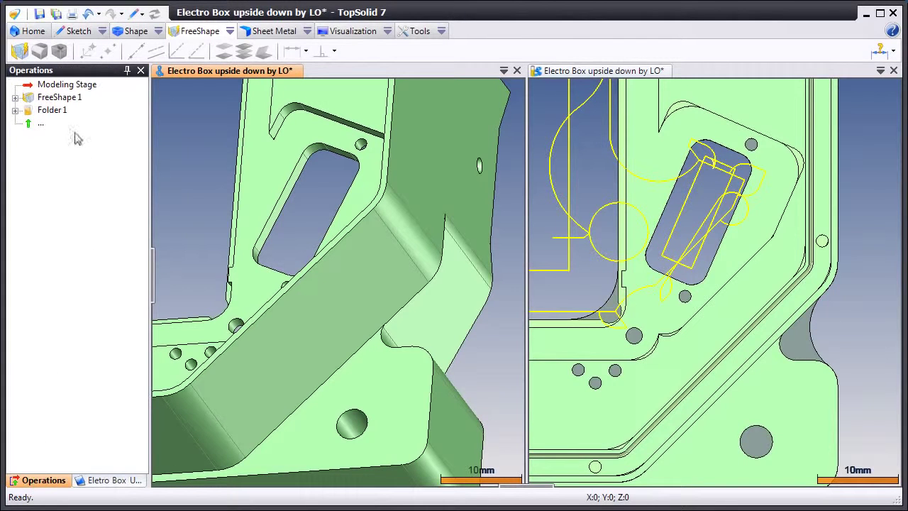
{"action": "left_click", "coordinate": [67, 98]}
{"action": "right_click", "coordinate": [66, 98]}
{"action": "left_click", "coordinate": [82, 115]}
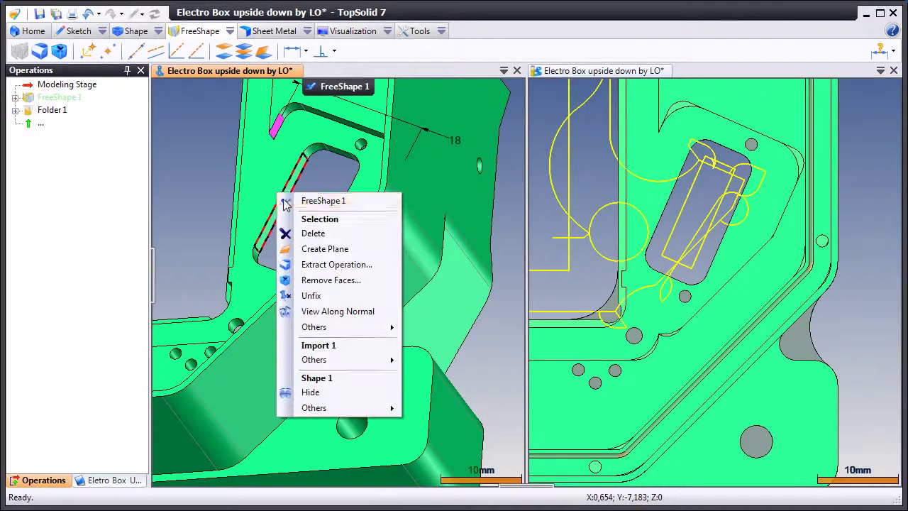
{"action": "right_click", "coordinate": [282, 199]}
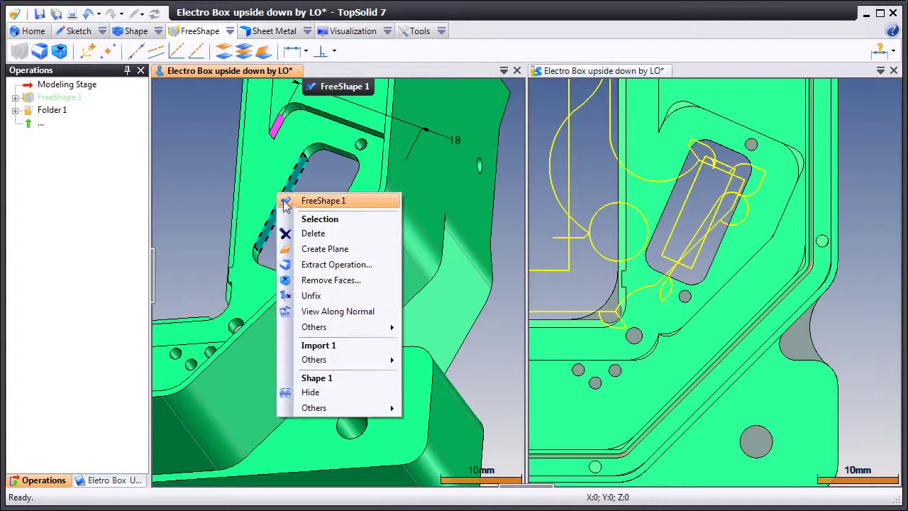
{"action": "left_click", "coordinate": [305, 297]}
{"action": "middle_click_drag", "start_coordinate": [310, 237], "coordinate": [360, 243]}
{"action": "right_click", "coordinate": [353, 241]}
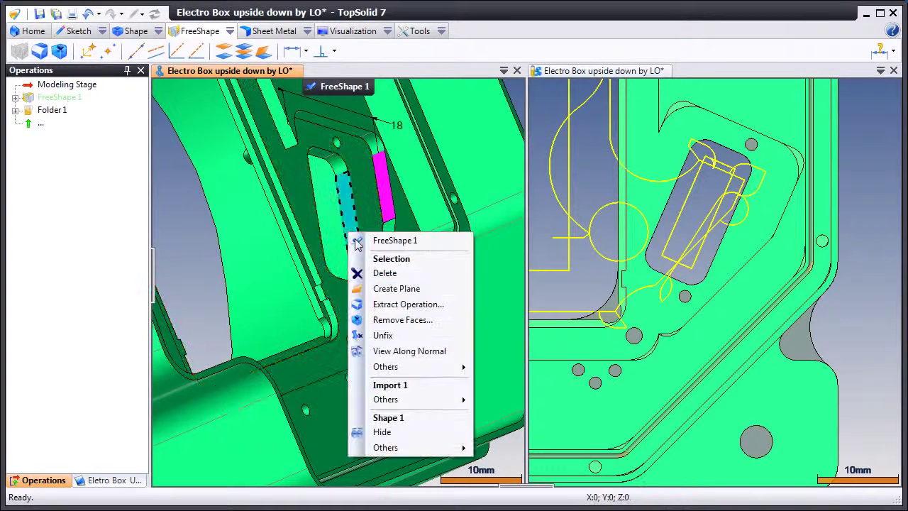
{"action": "left_click", "coordinate": [372, 337]}
Dimension the slot width between its two faces and set it to 6
{"action": "left_click", "coordinate": [291, 52]}
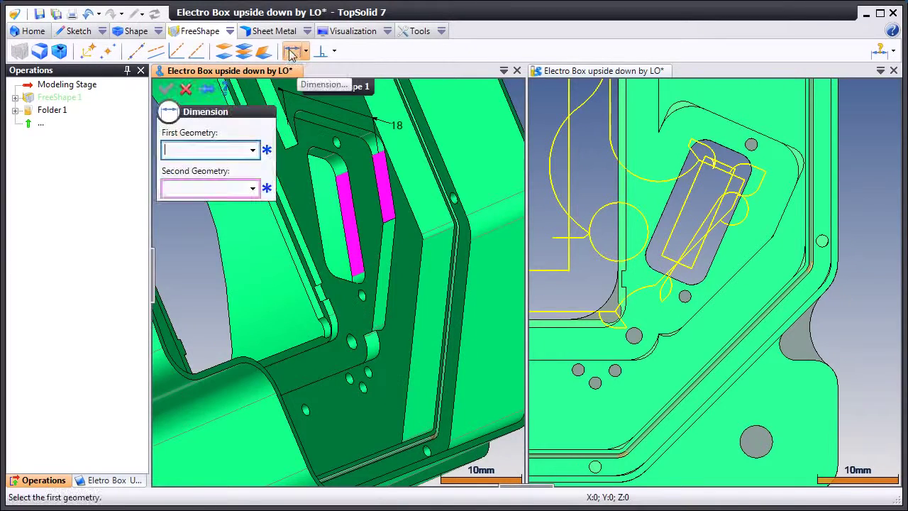
{"action": "left_click", "coordinate": [353, 223]}
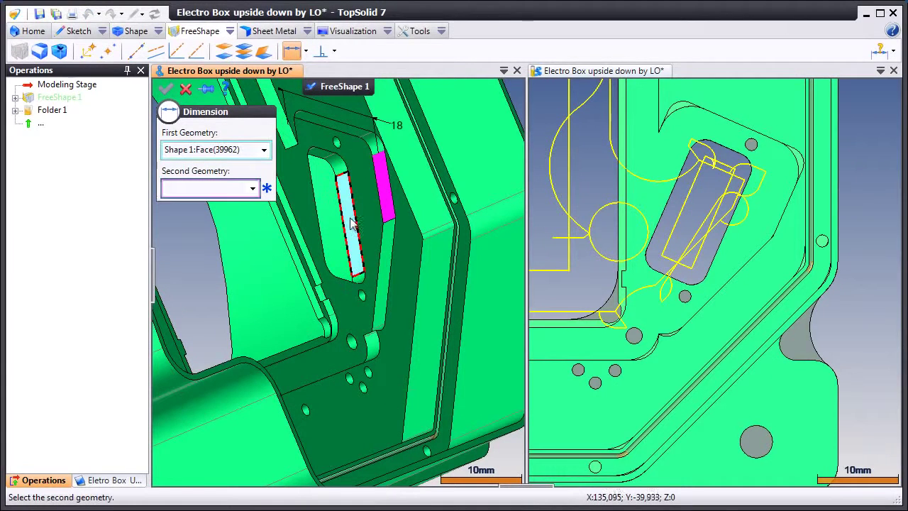
{"action": "middle_click_drag", "start_coordinate": [352, 224], "coordinate": [290, 217]}
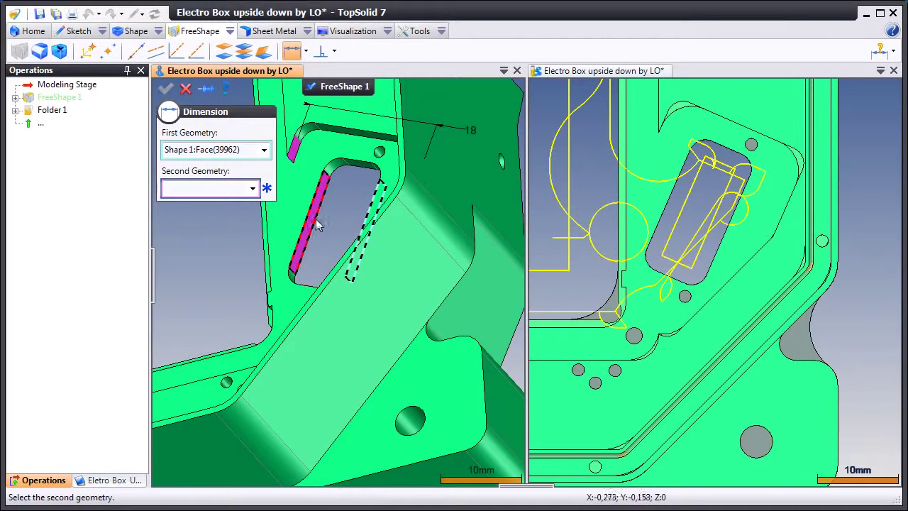
{"action": "left_click", "coordinate": [316, 220]}
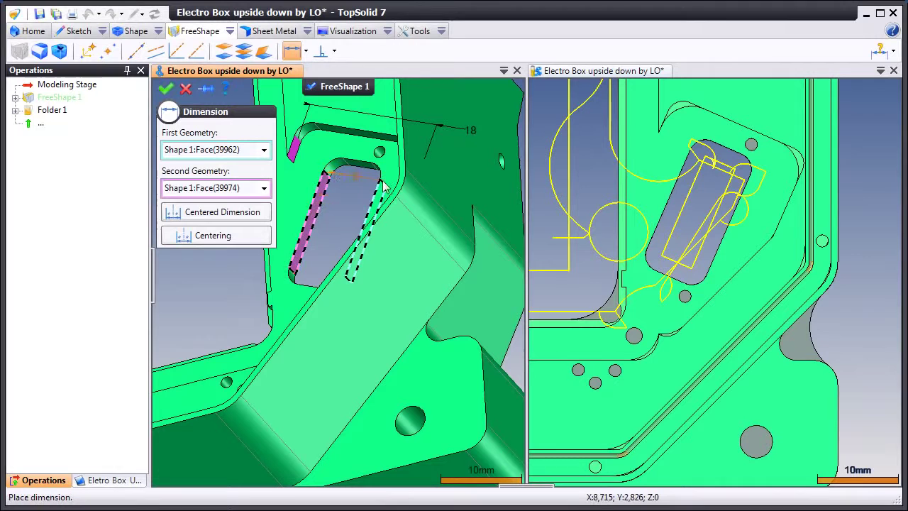
{"action": "left_click", "coordinate": [452, 184]}
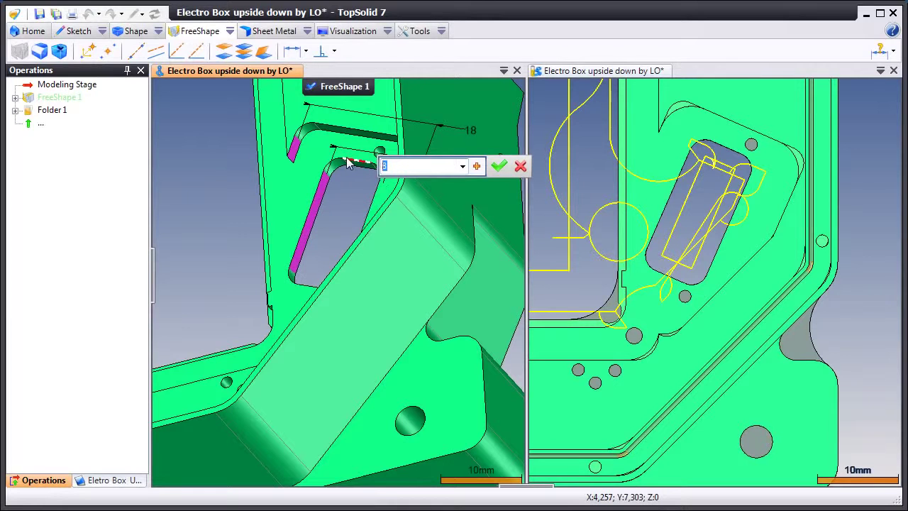
{"action": "left_click", "coordinate": [497, 167]}
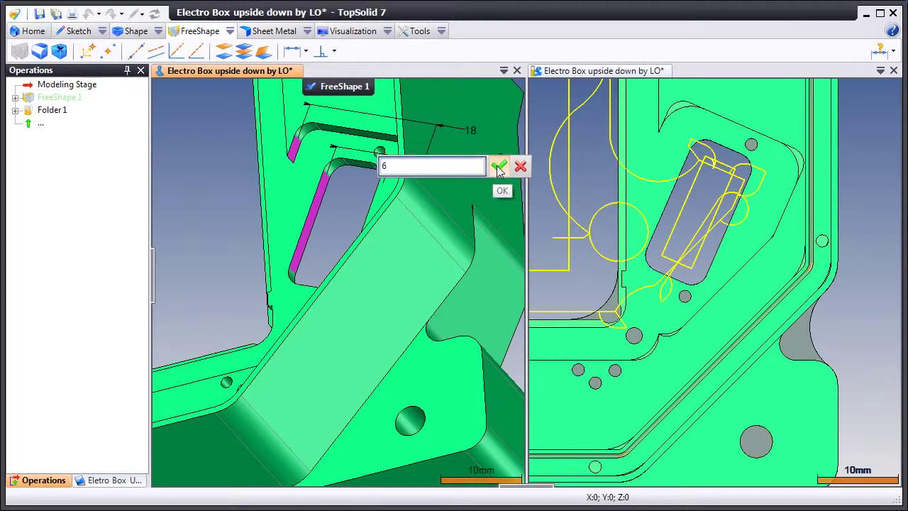
Reopen FreeShape 1 and give the 6 slot width a [-0,1;+0,05] tolerance
{"action": "left_click", "coordinate": [571, 286]}
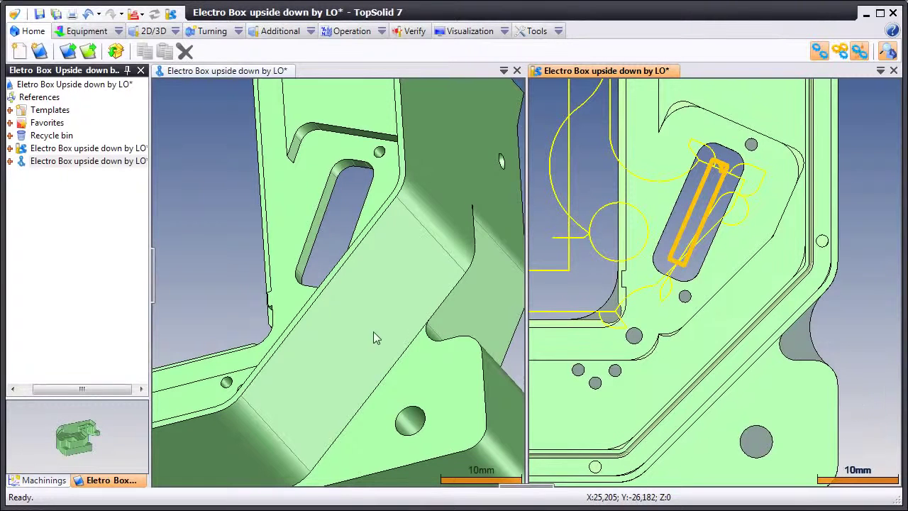
{"action": "left_click", "coordinate": [201, 186]}
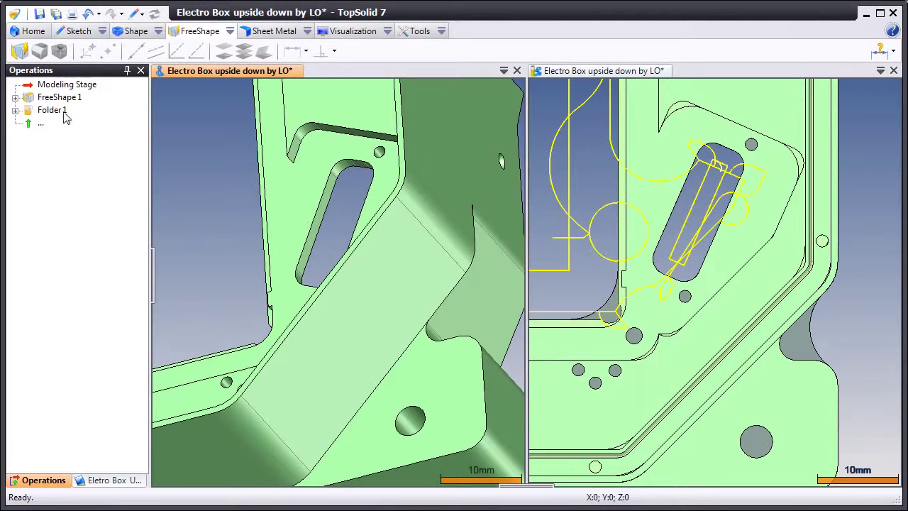
{"action": "right_click", "coordinate": [60, 87]}
{"action": "right_click", "coordinate": [48, 99]}
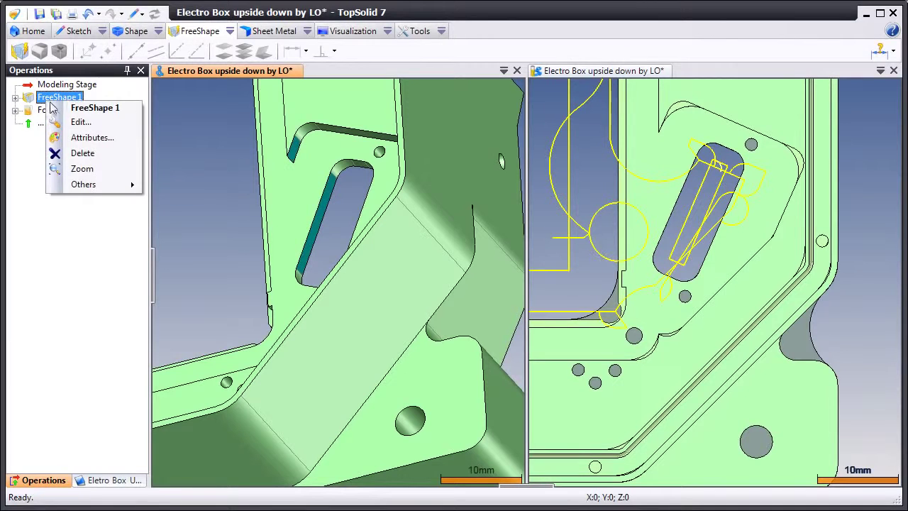
{"action": "left_click", "coordinate": [78, 122]}
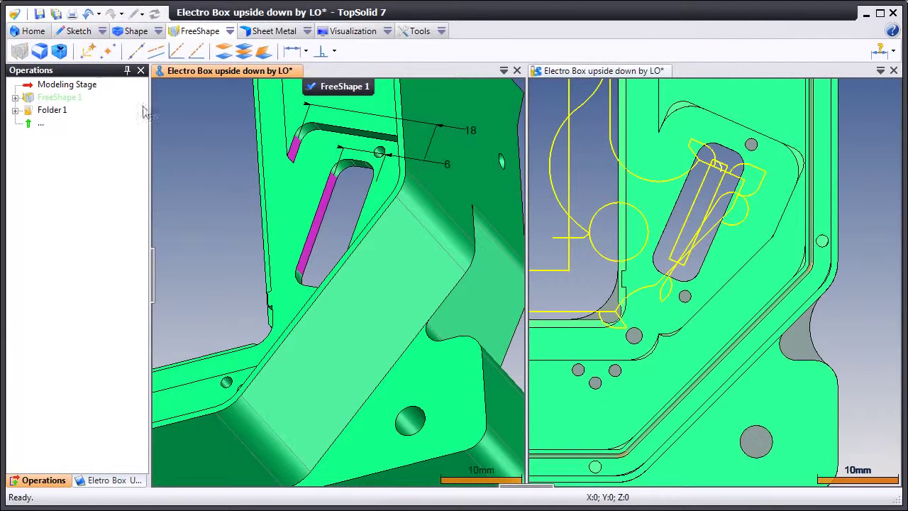
{"action": "left_click", "coordinate": [443, 169]}
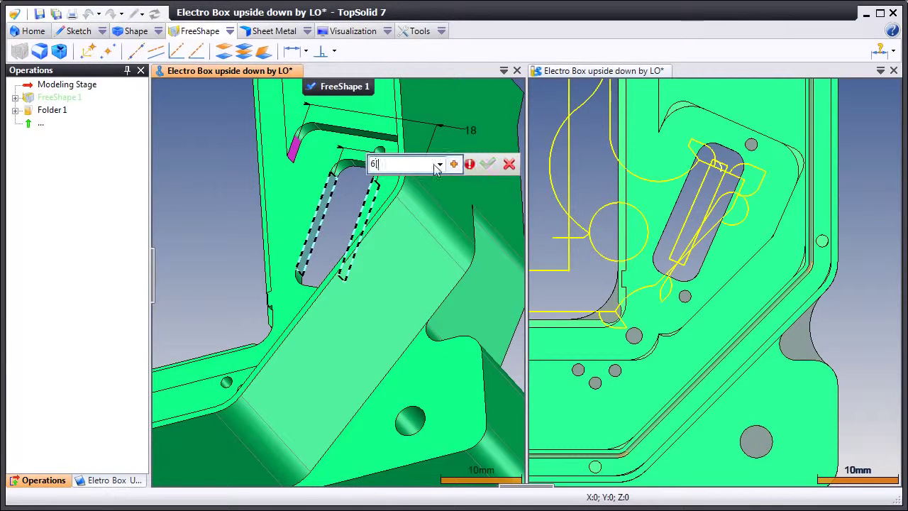
{"action": "type", "text": "[-0,1;+0,05]"}
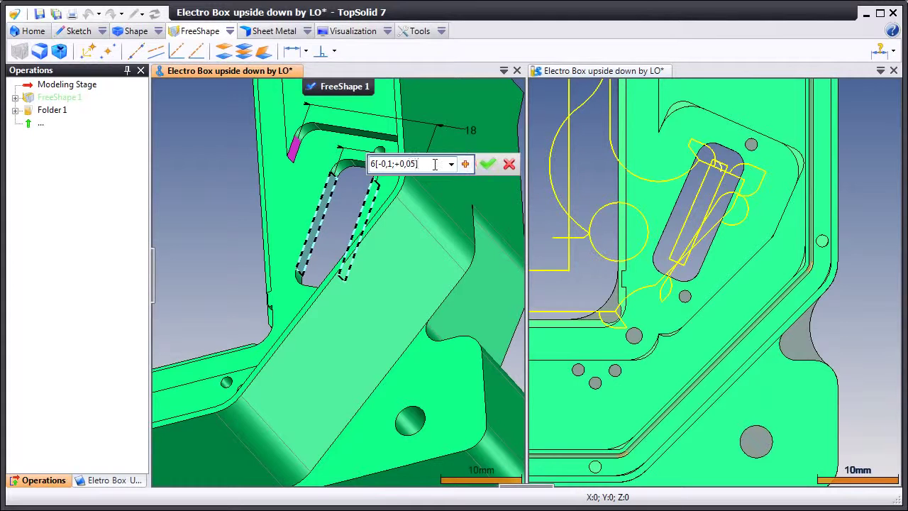
{"action": "left_click", "coordinate": [489, 166]}
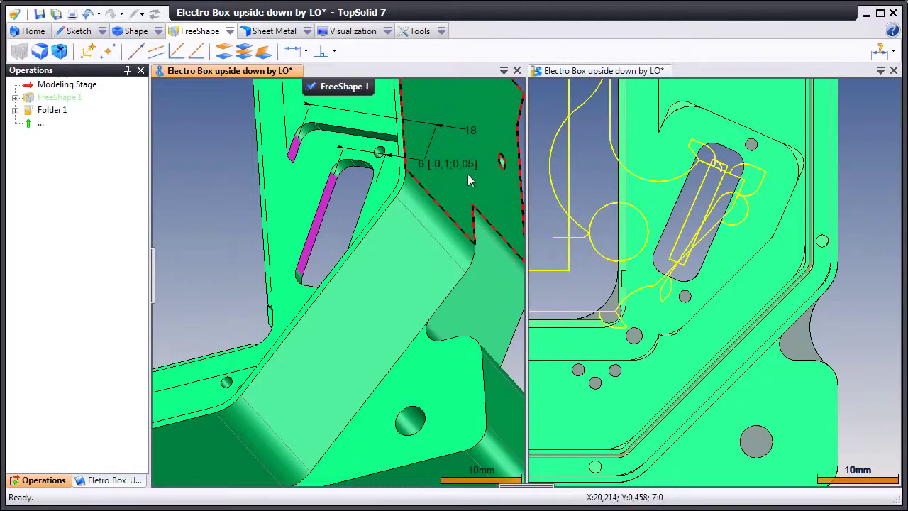
Change the slot width value from 6 to 4
{"action": "double_click", "coordinate": [461, 168]}
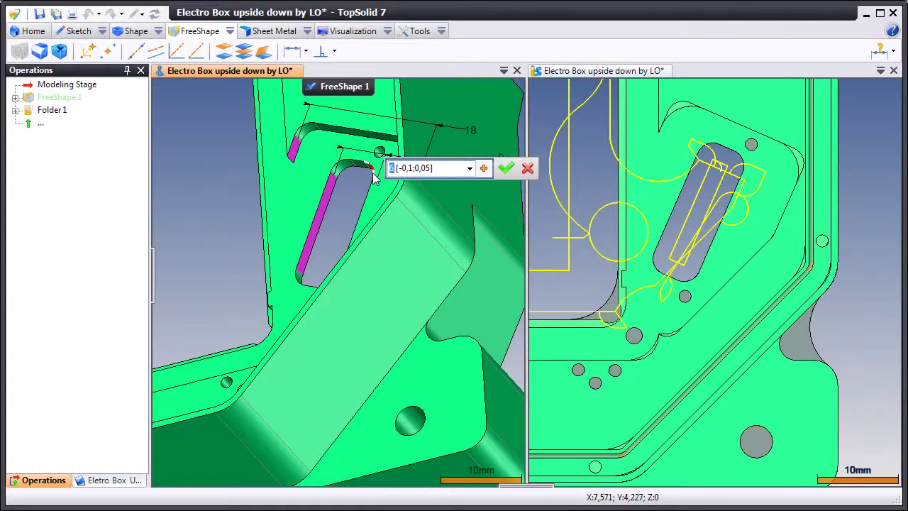
{"action": "type", "text": "4"}
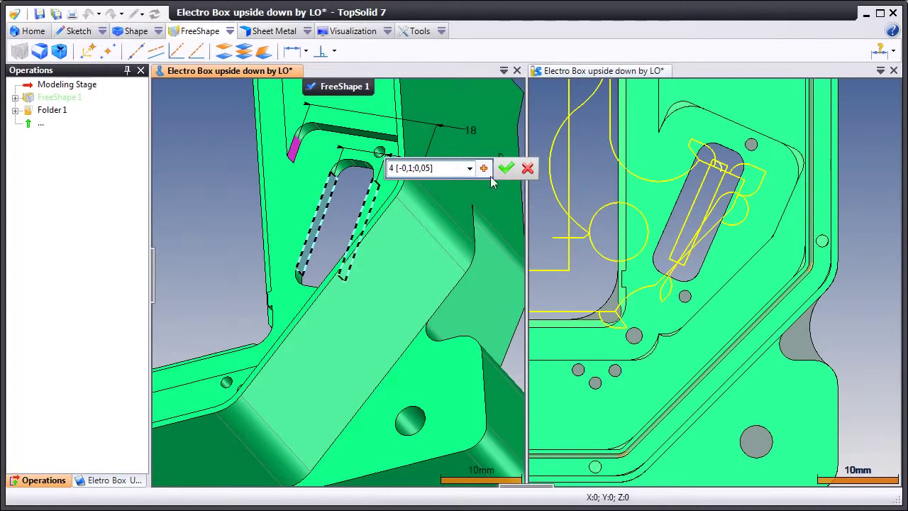
{"action": "left_click", "coordinate": [505, 168]}
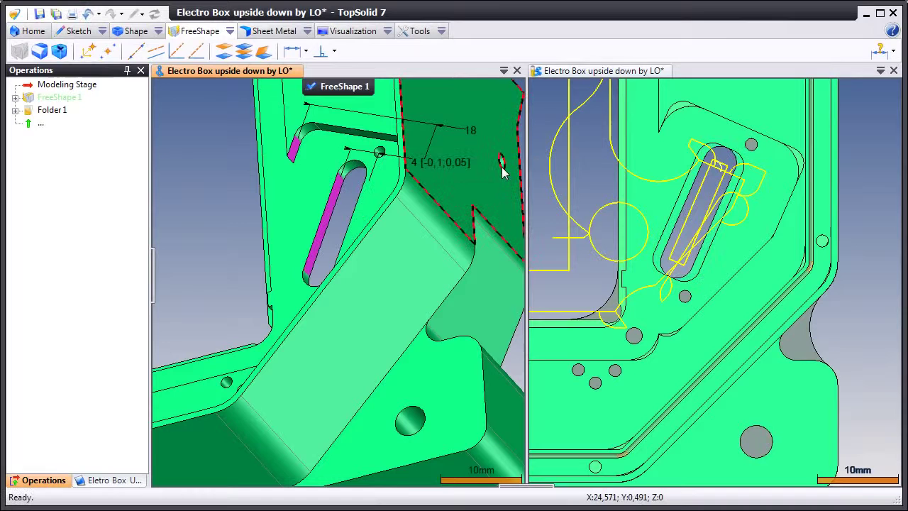
Regenerate the machining toolpaths and dismiss the generation failure message
{"action": "left_click", "coordinate": [578, 290]}
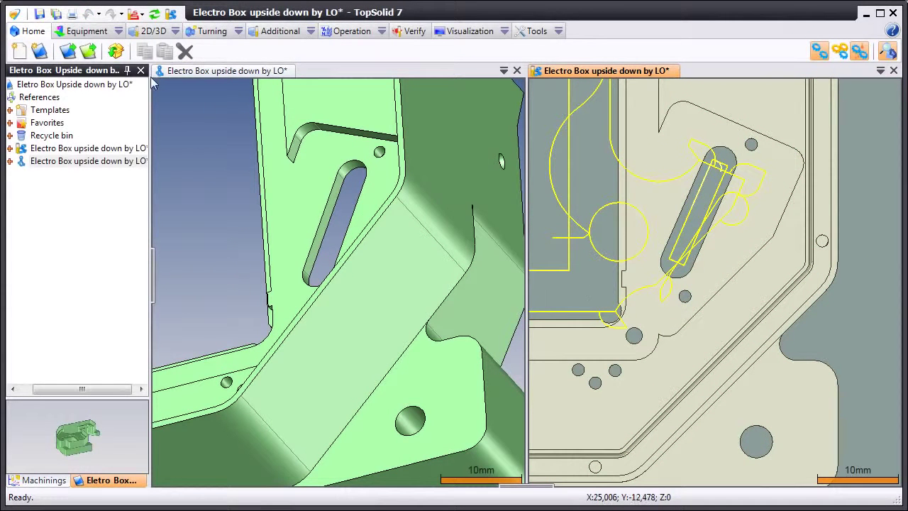
{"action": "left_click", "coordinate": [153, 14]}
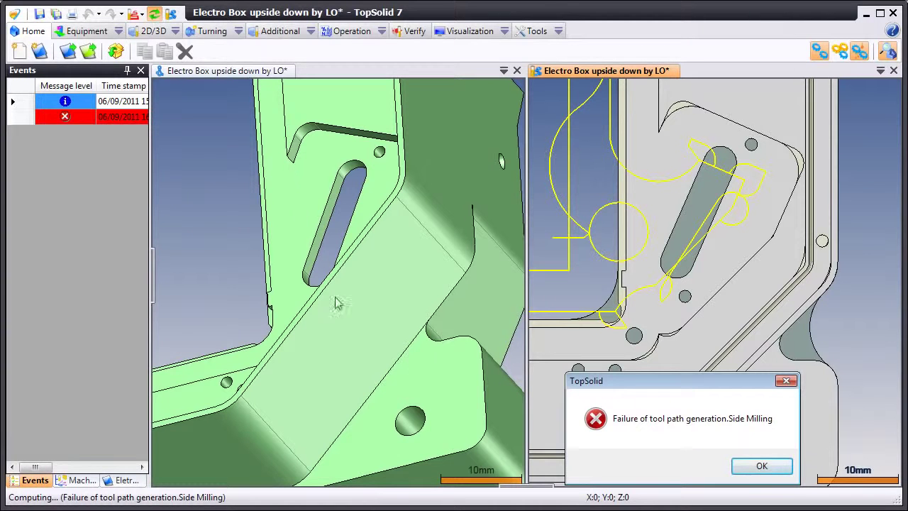
{"action": "left_click", "coordinate": [759, 469]}
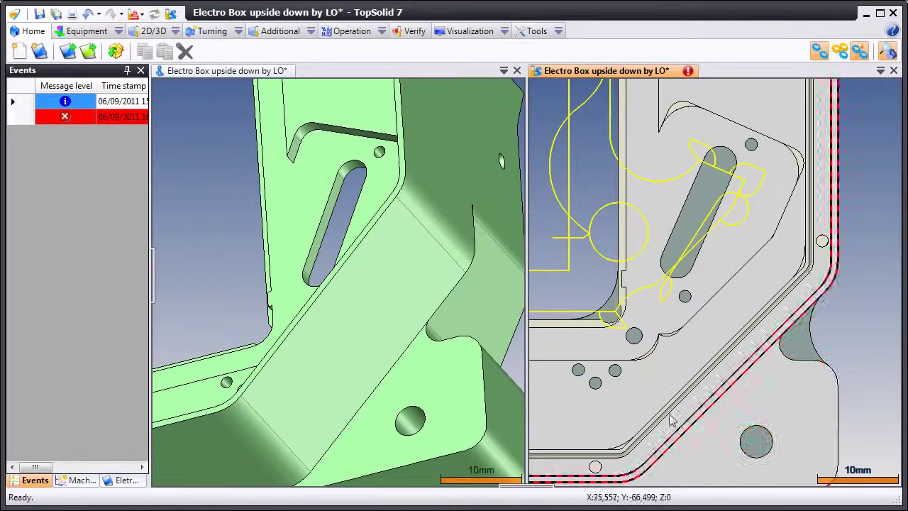
Inspect the Side Milling error in the Events panel, then open and cancel Side Milling
{"action": "left_click", "coordinate": [109, 121]}
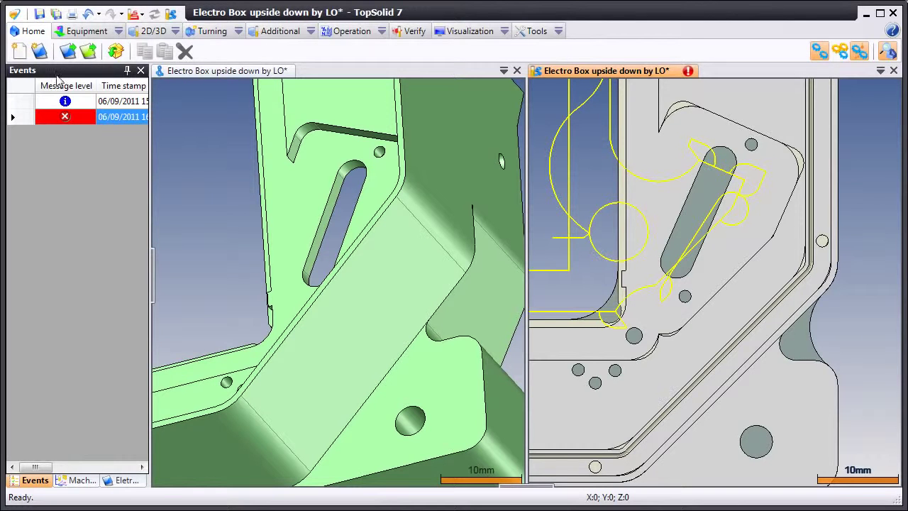
{"action": "left_click_drag", "start_coordinate": [277, 206], "coordinate": [277, 205]}
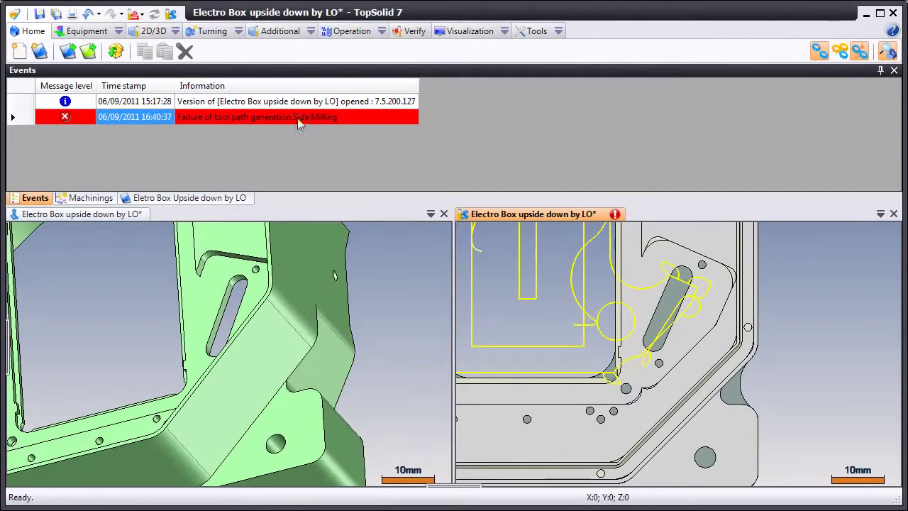
{"action": "left_click", "coordinate": [895, 70]}
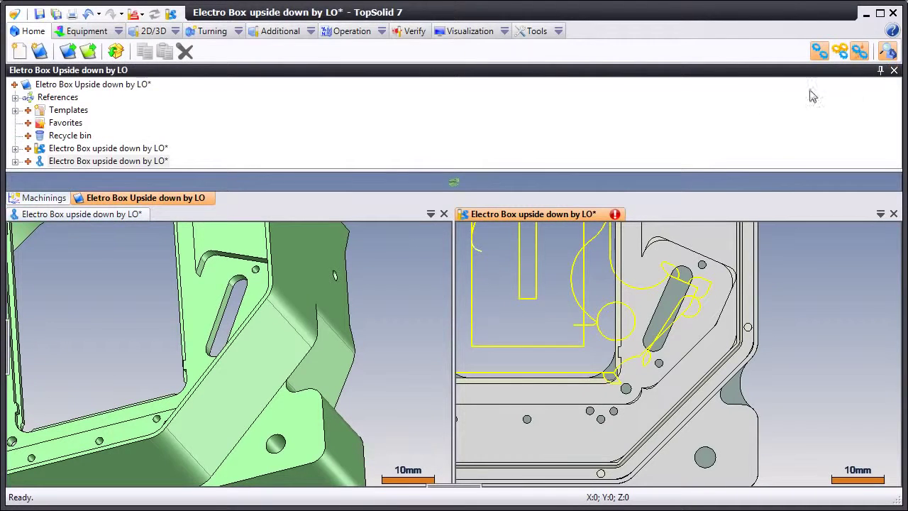
{"action": "left_click_drag", "start_coordinate": [438, 71], "coordinate": [41, 304]}
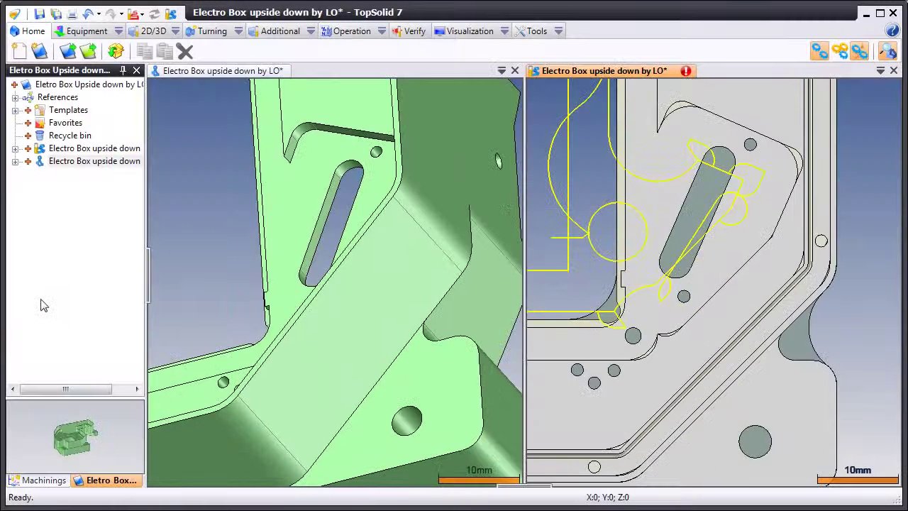
{"action": "left_click", "coordinate": [686, 72]}
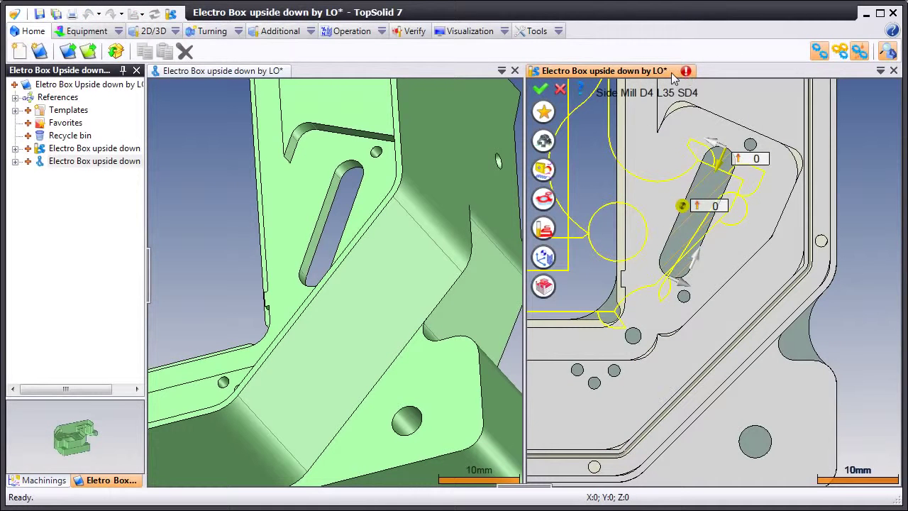
{"action": "left_click", "coordinate": [561, 90]}
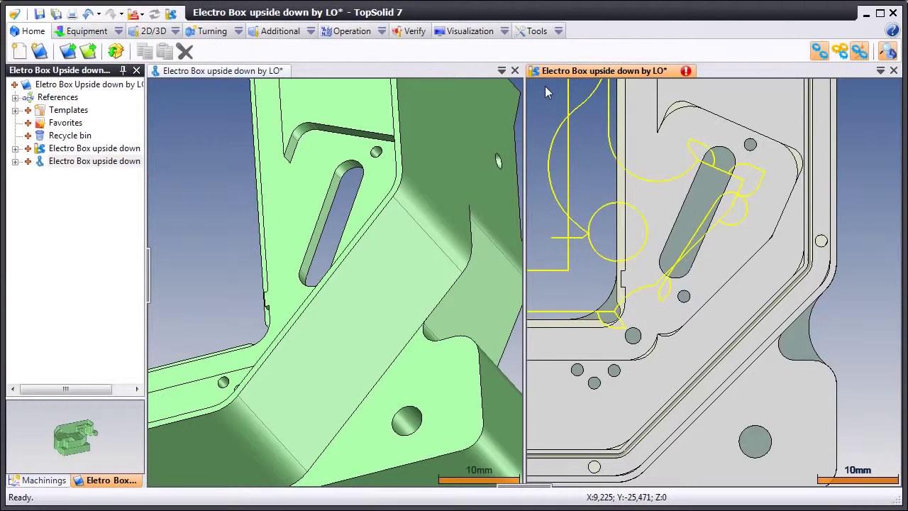
Reopen FreeShape 1 and apply an H7 hole tolerance to the 4 slot width
{"action": "left_click", "coordinate": [461, 129]}
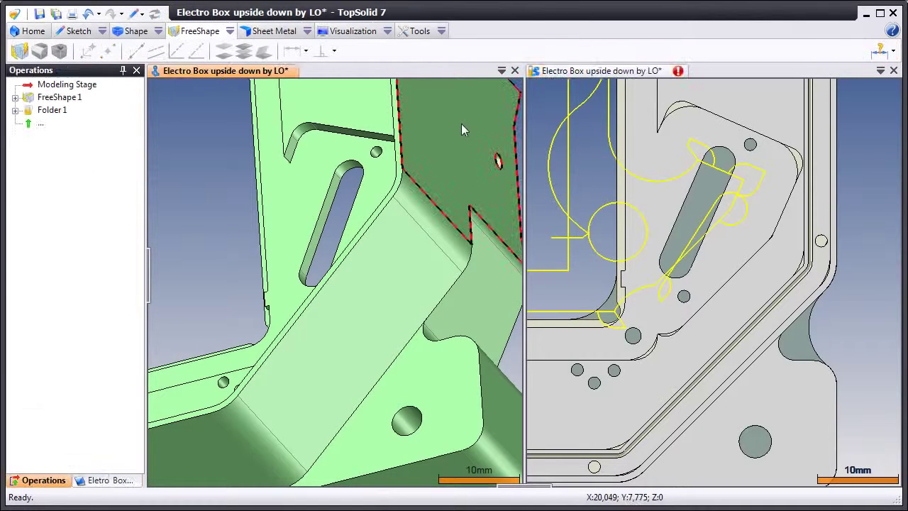
{"action": "right_click", "coordinate": [47, 98]}
{"action": "left_click", "coordinate": [80, 115]}
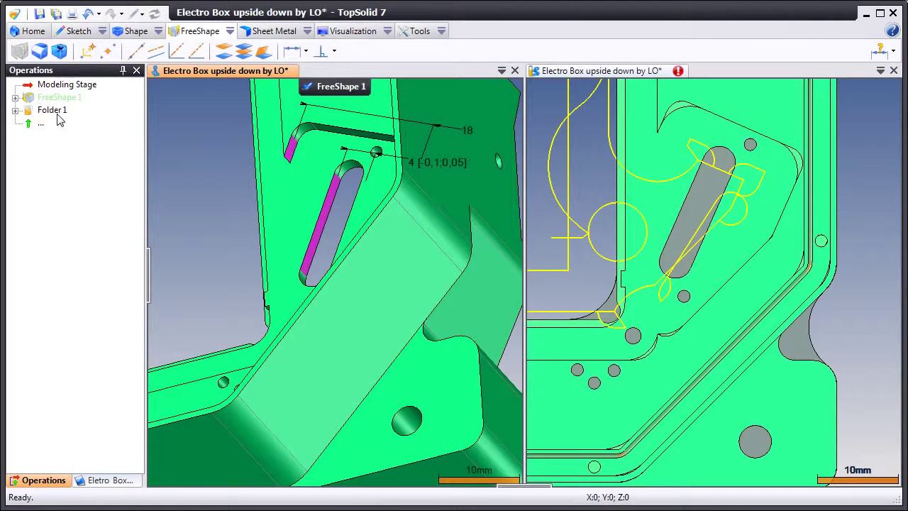
{"action": "left_click", "coordinate": [449, 164]}
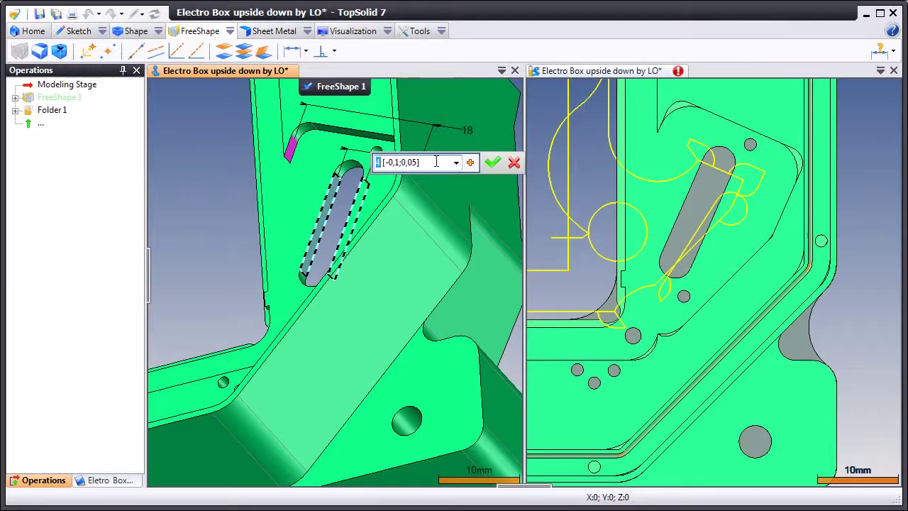
{"action": "left_click", "coordinate": [470, 162]}
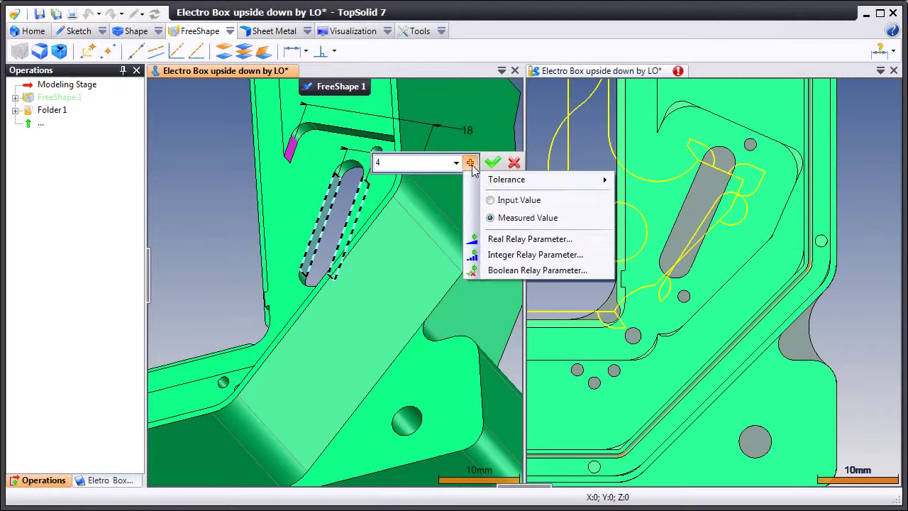
{"action": "mouse_move", "coordinate": [496, 182]}
{"action": "mouse_move", "coordinate": [647, 198]}
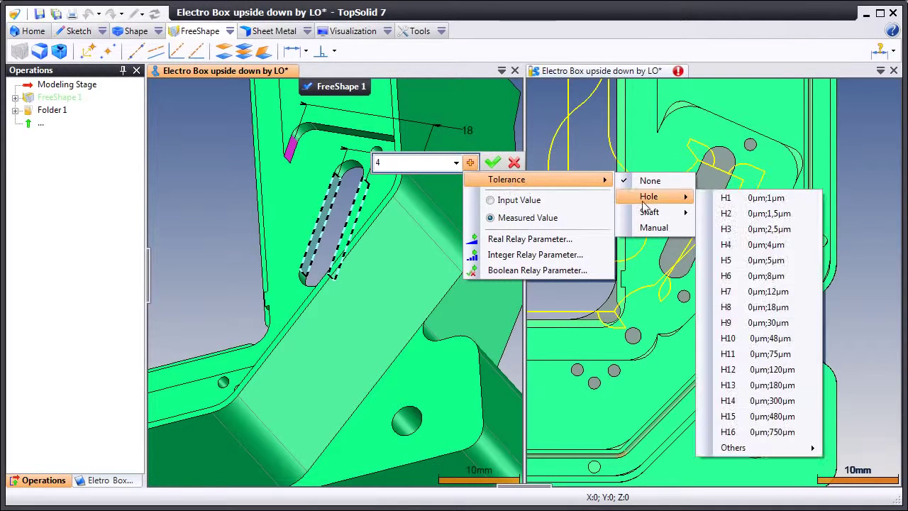
{"action": "left_click", "coordinate": [731, 291]}
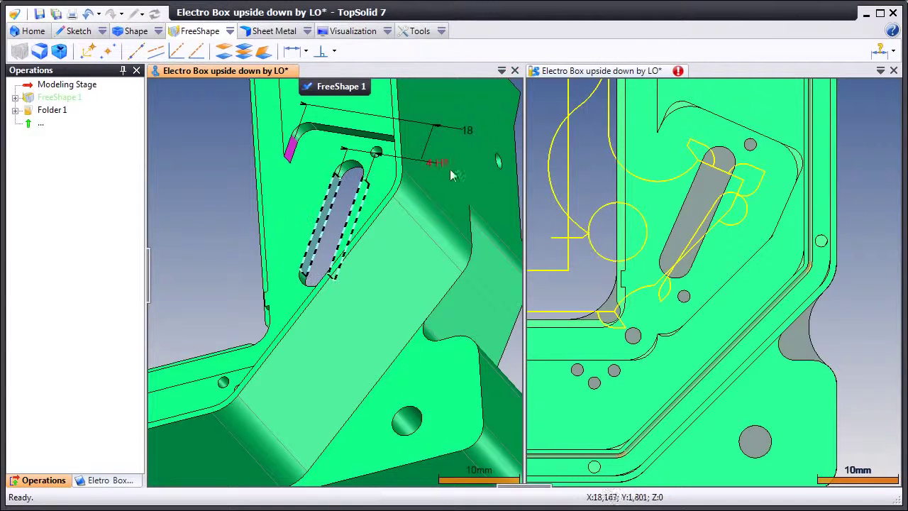
Evaluate the H7 tolerance at its mean value (4.006) and exit FreeShape 1
{"action": "left_click", "coordinate": [440, 164]}
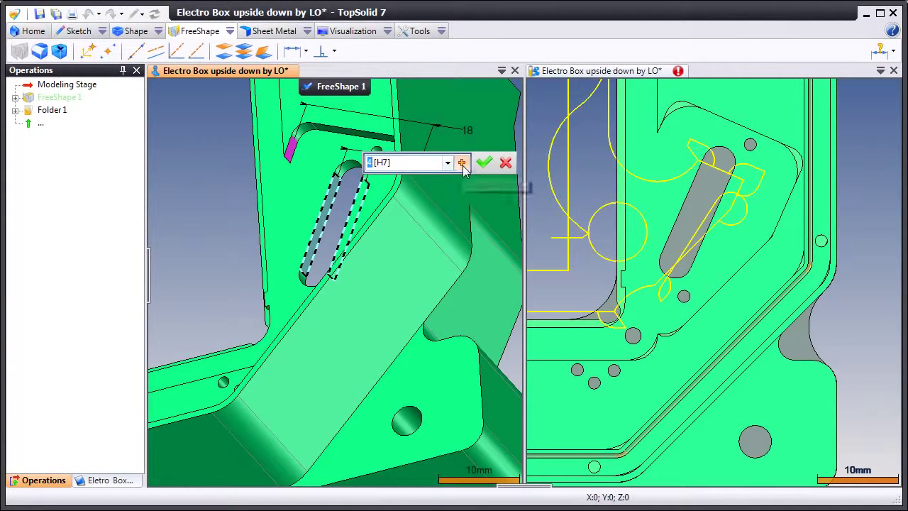
{"action": "left_click", "coordinate": [461, 163]}
{"action": "mouse_move", "coordinate": [493, 183]}
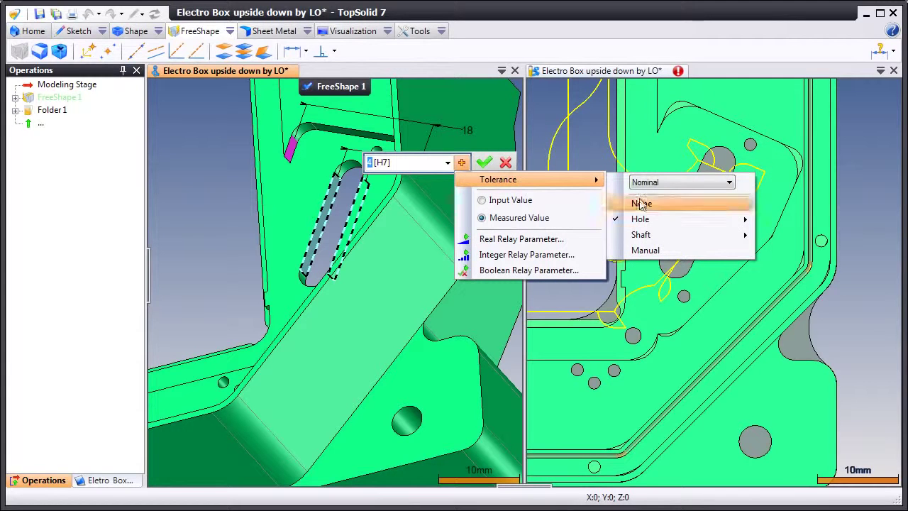
{"action": "left_click", "coordinate": [730, 183]}
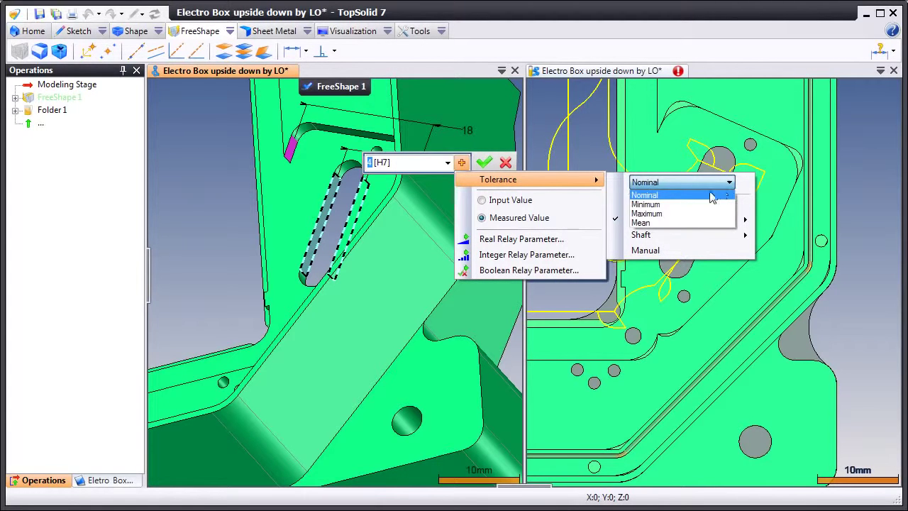
{"action": "left_click", "coordinate": [686, 205]}
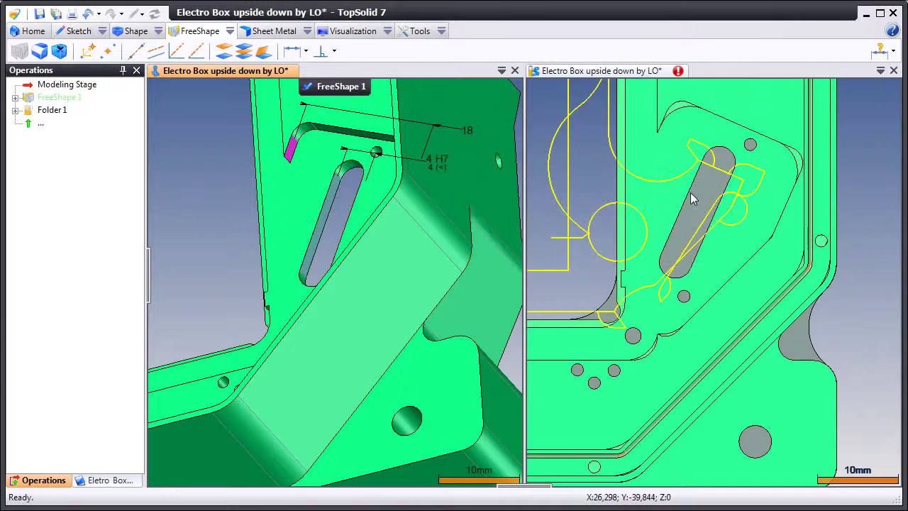
{"action": "double_click", "coordinate": [440, 163]}
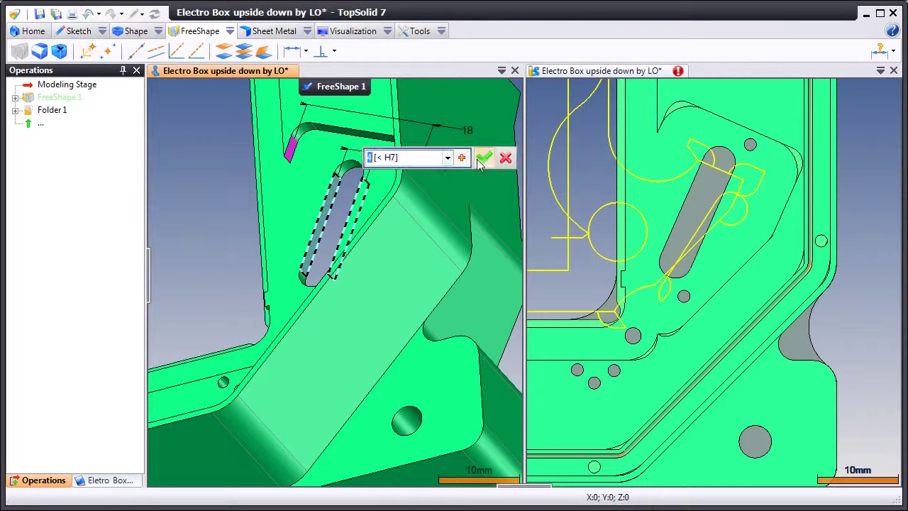
{"action": "left_click", "coordinate": [462, 157]}
{"action": "mouse_move", "coordinate": [497, 175]}
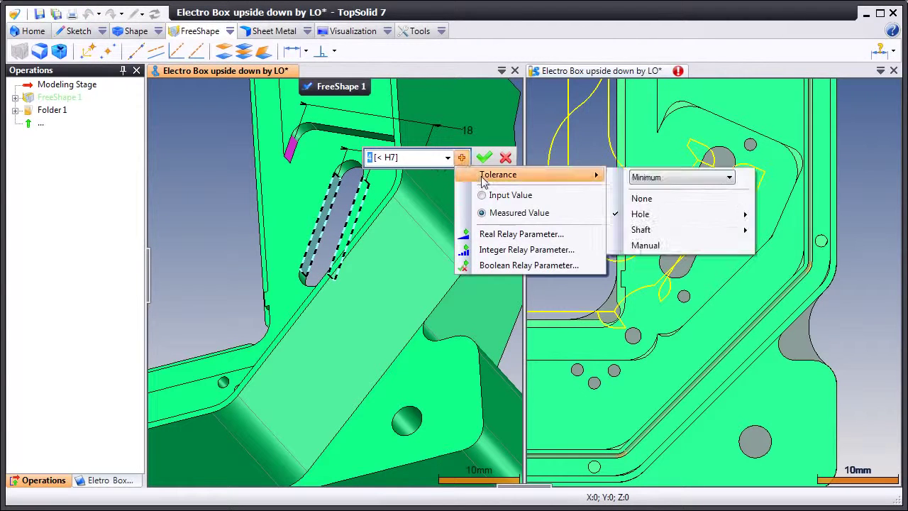
{"action": "left_click", "coordinate": [669, 180]}
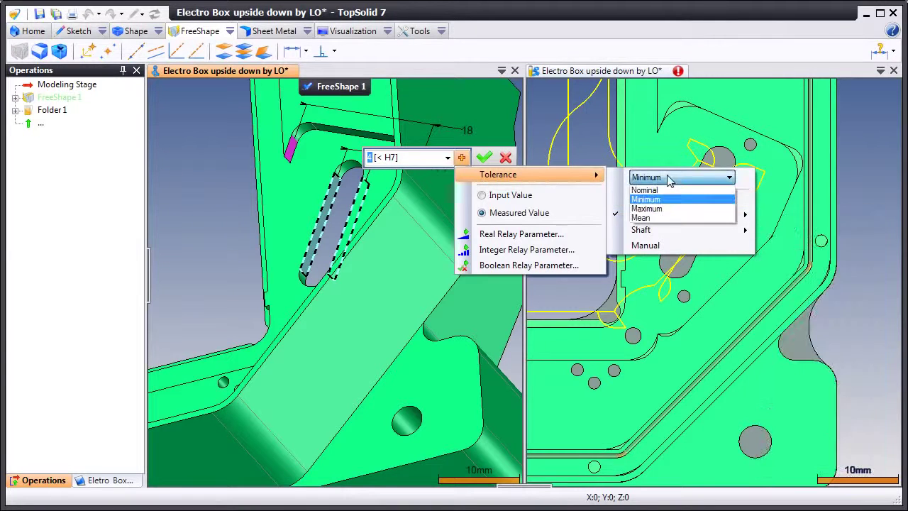
{"action": "left_click", "coordinate": [657, 219]}
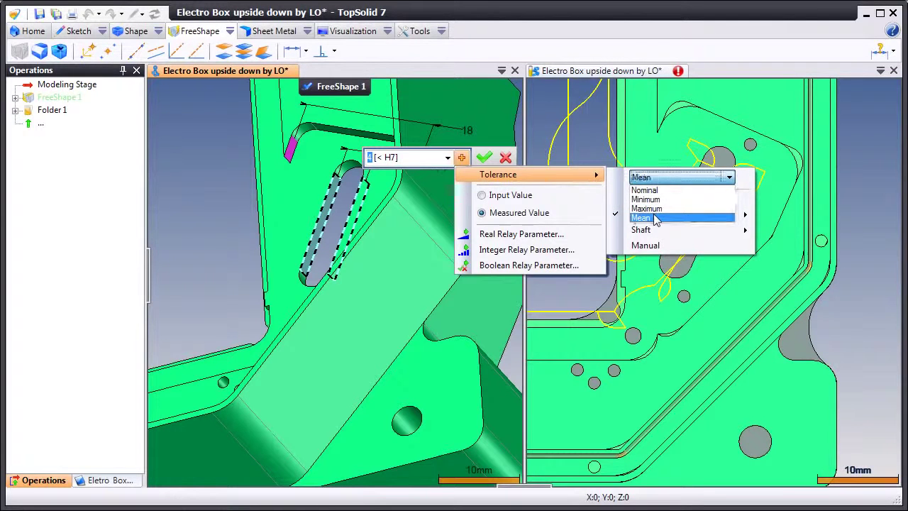
{"action": "key", "text": "Return"}
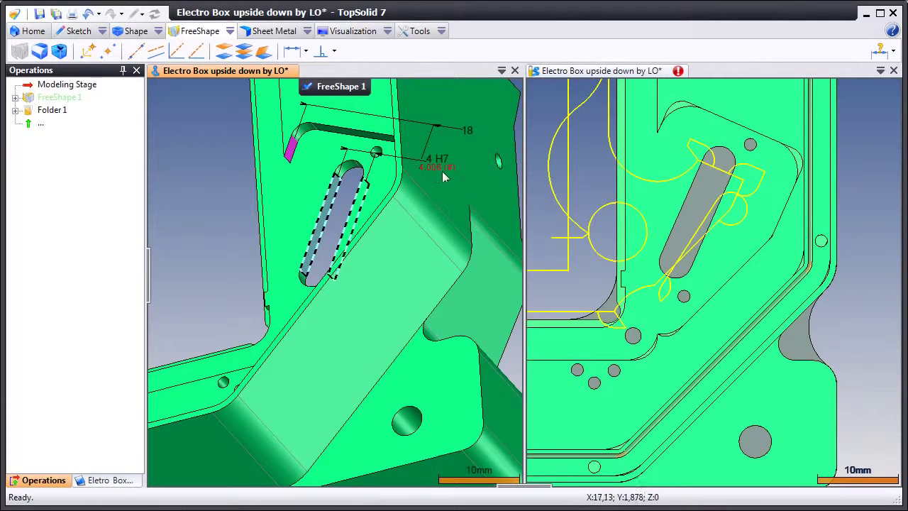
{"action": "left_click", "coordinate": [329, 88]}
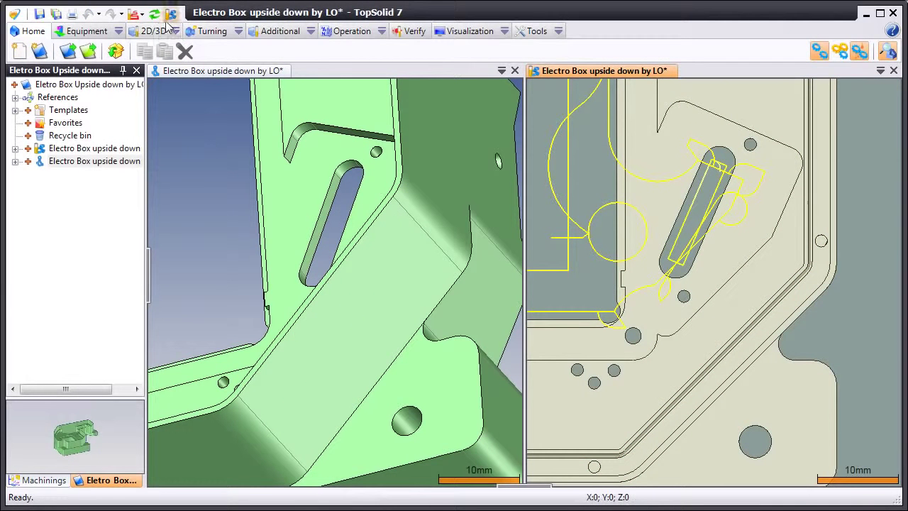
Refresh the machining toolpaths for the H7 slot and return to the part document
{"action": "left_click", "coordinate": [154, 14]}
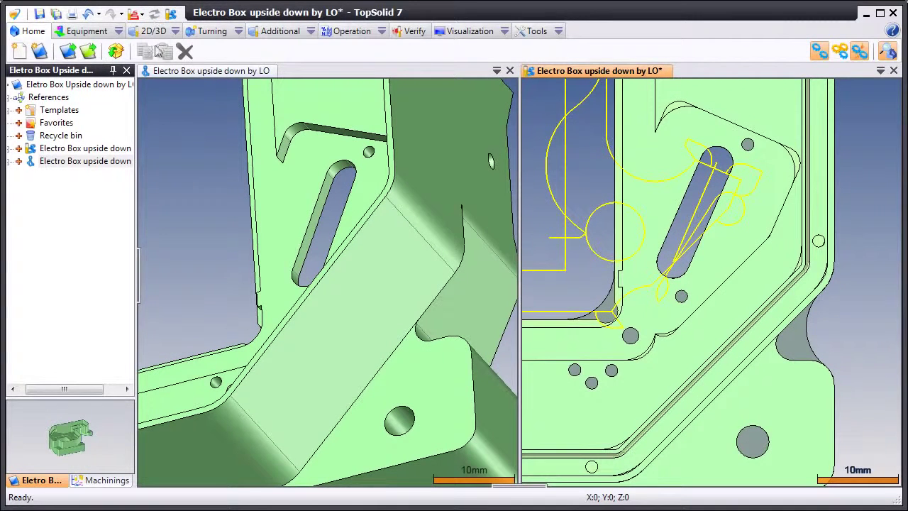
{"action": "left_click", "coordinate": [193, 145]}
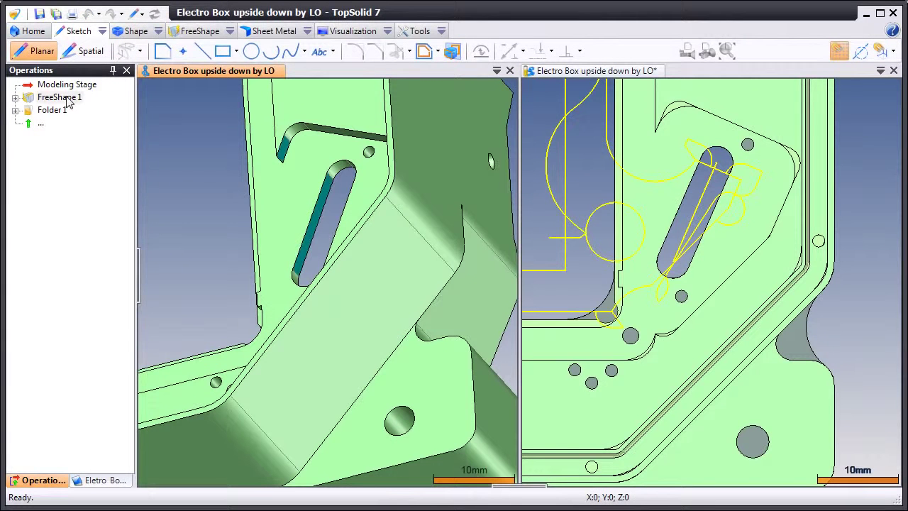
Reopen FreeShape 1 and constrain the slot face parallel to the long wall face
{"action": "right_click", "coordinate": [66, 98]}
{"action": "left_click", "coordinate": [100, 118]}
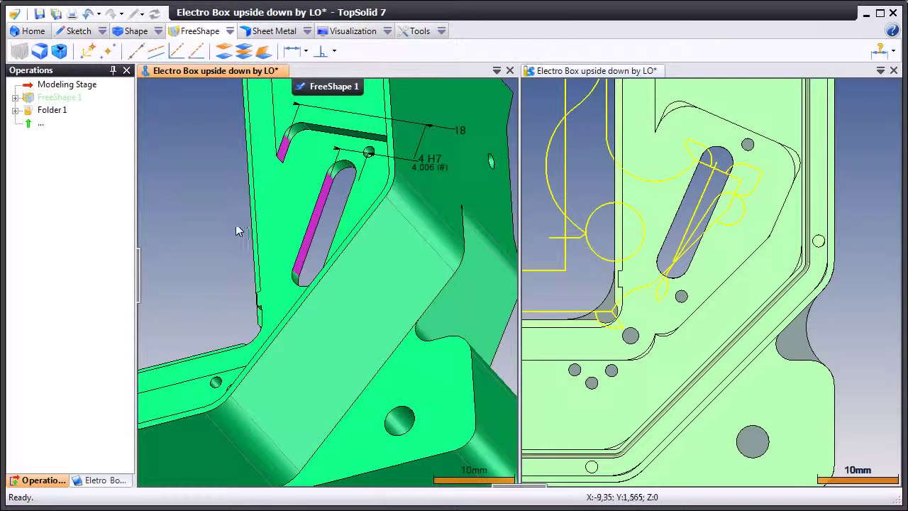
{"action": "mouse_move", "coordinate": [237, 229]}
{"action": "middle_mouse_down"}
{"action": "mouse_move", "coordinate": [199, 207]}
{"action": "mouse_move", "coordinate": [245, 227]}
{"action": "middle_mouse_up"}
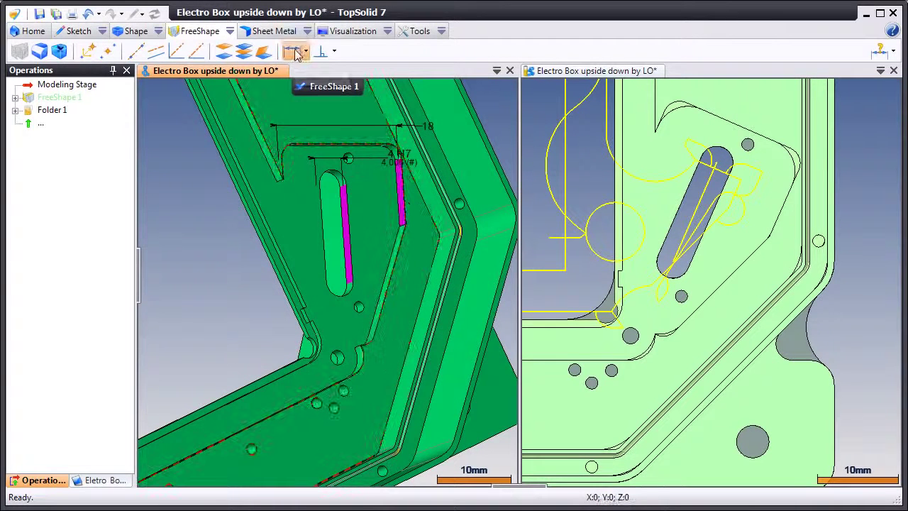
{"action": "left_click", "coordinate": [334, 51]}
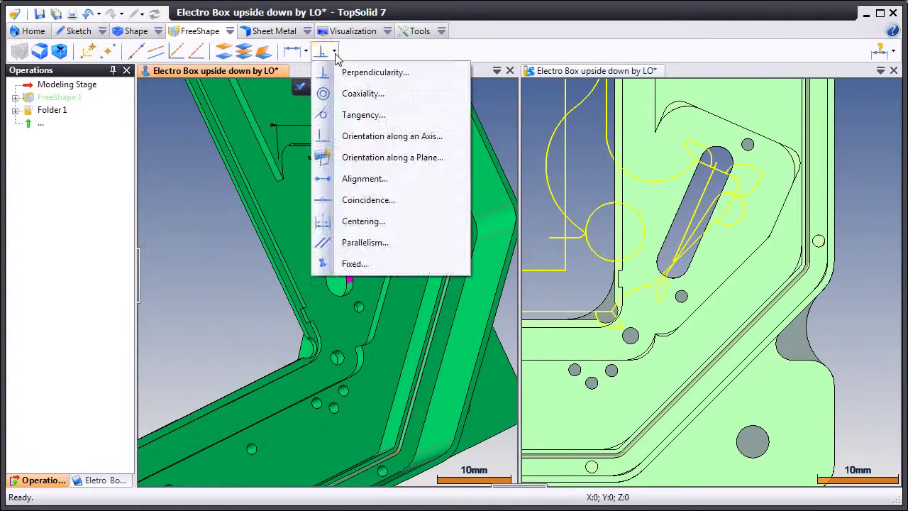
{"action": "left_click", "coordinate": [328, 243]}
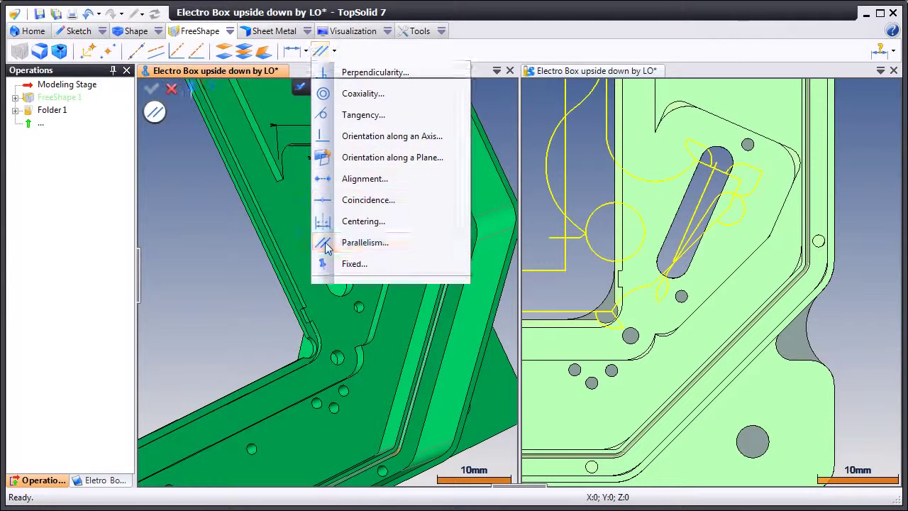
{"action": "left_click", "coordinate": [431, 312]}
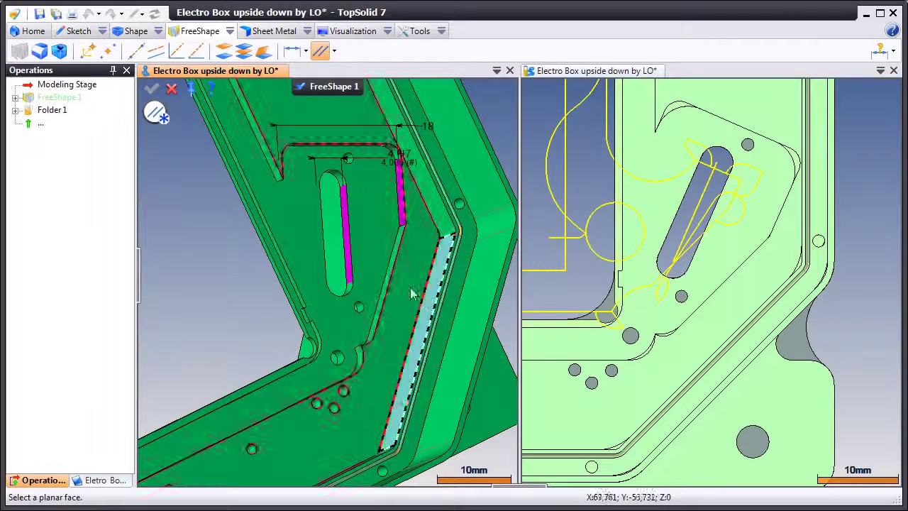
{"action": "left_click", "coordinate": [347, 242]}
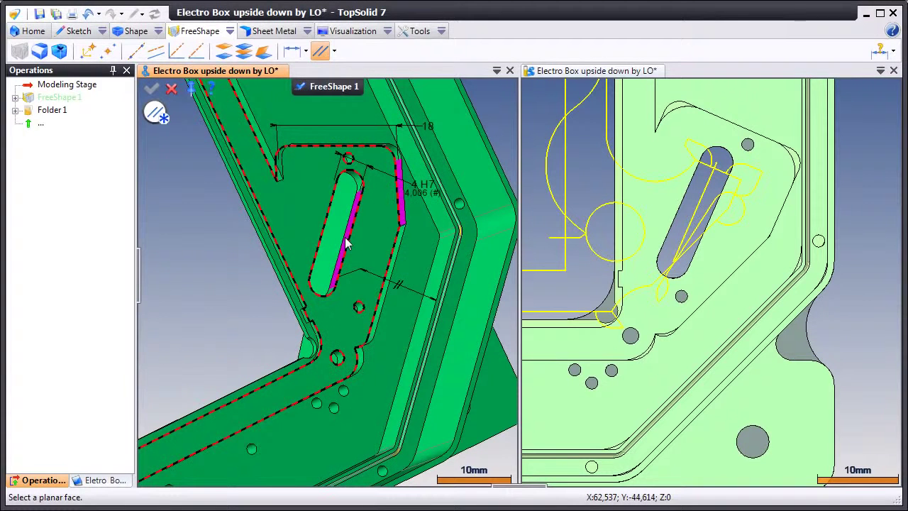
Dimension the slot face 12 mm from the long wall face, then finish the FreeShape 1 edit
{"action": "left_click", "coordinate": [291, 51]}
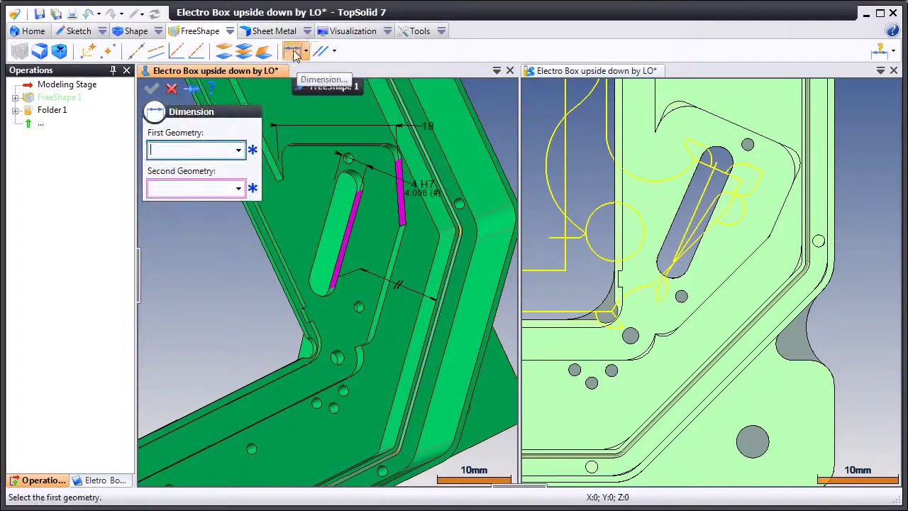
{"action": "left_click", "coordinate": [433, 291]}
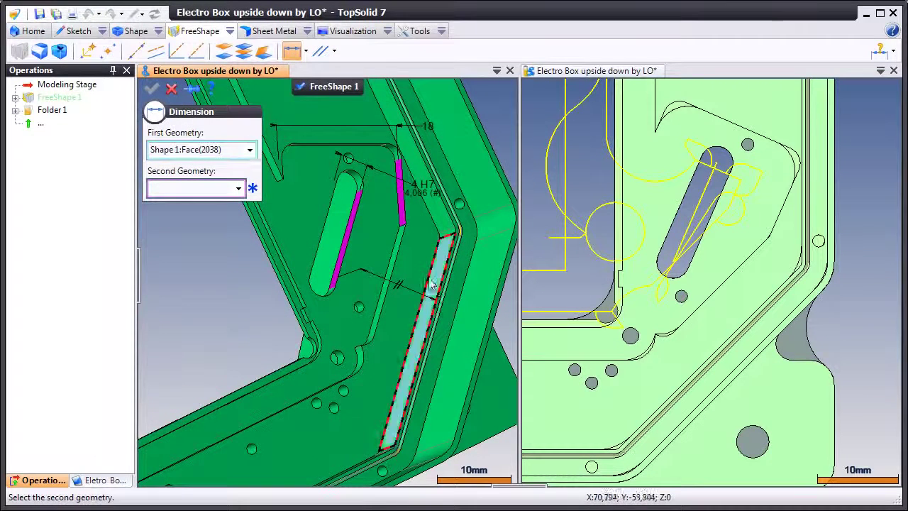
{"action": "left_click", "coordinate": [344, 250]}
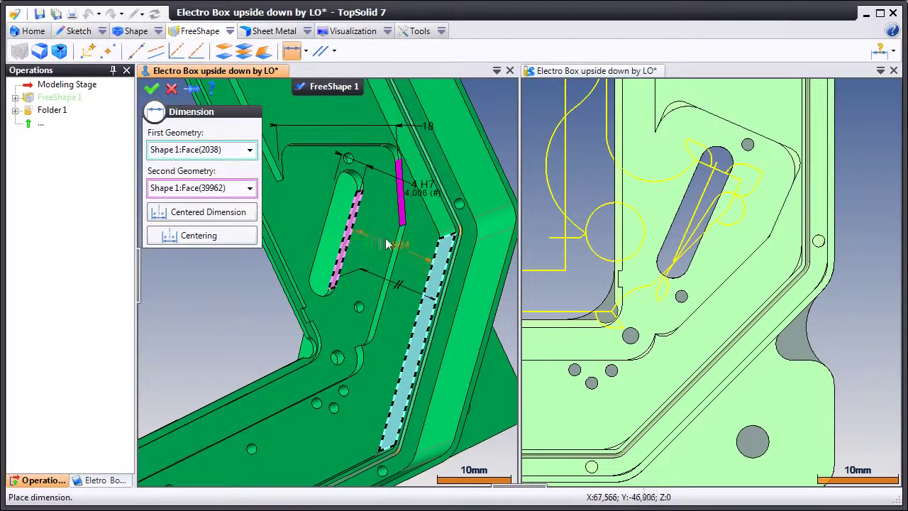
{"action": "left_click", "coordinate": [377, 246]}
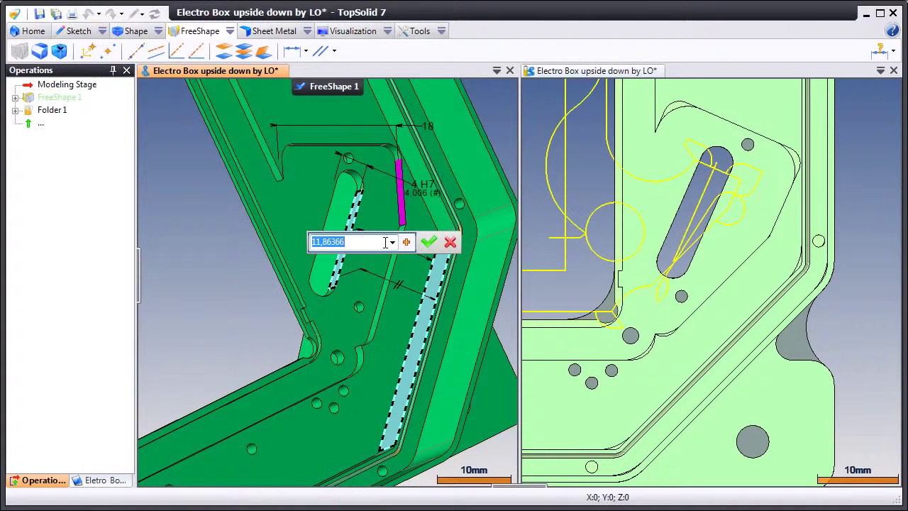
{"action": "type", "text": "12"}
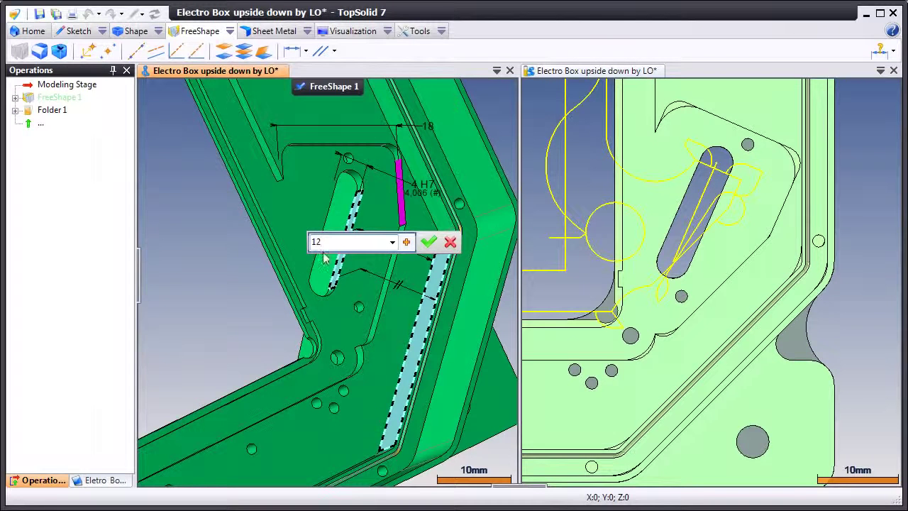
{"action": "left_click", "coordinate": [428, 242]}
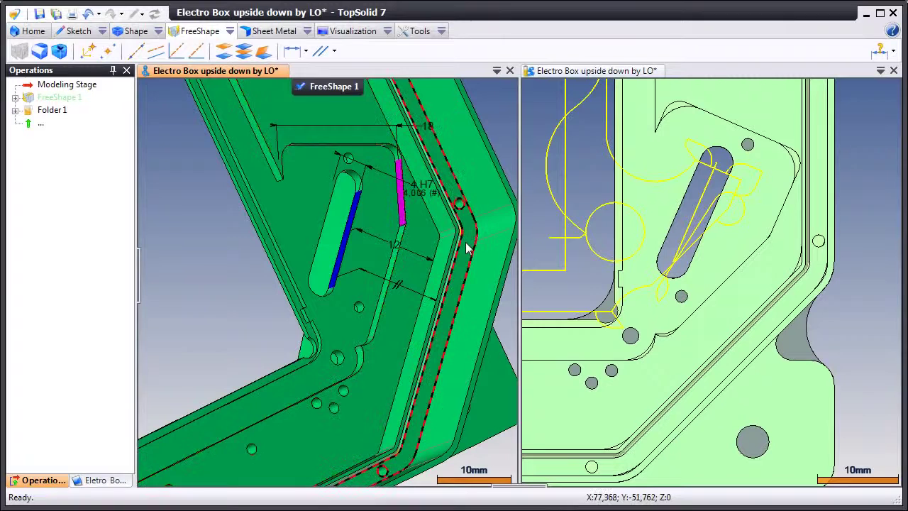
{"action": "left_click", "coordinate": [347, 89]}
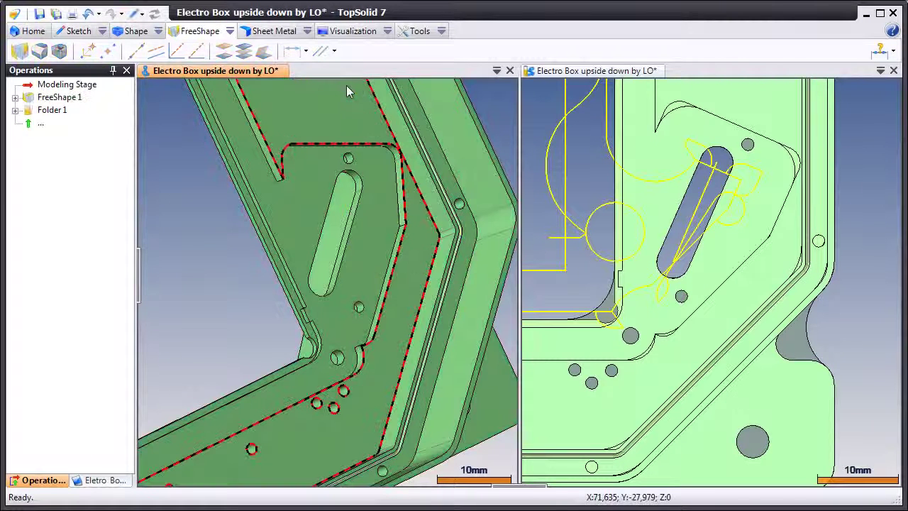